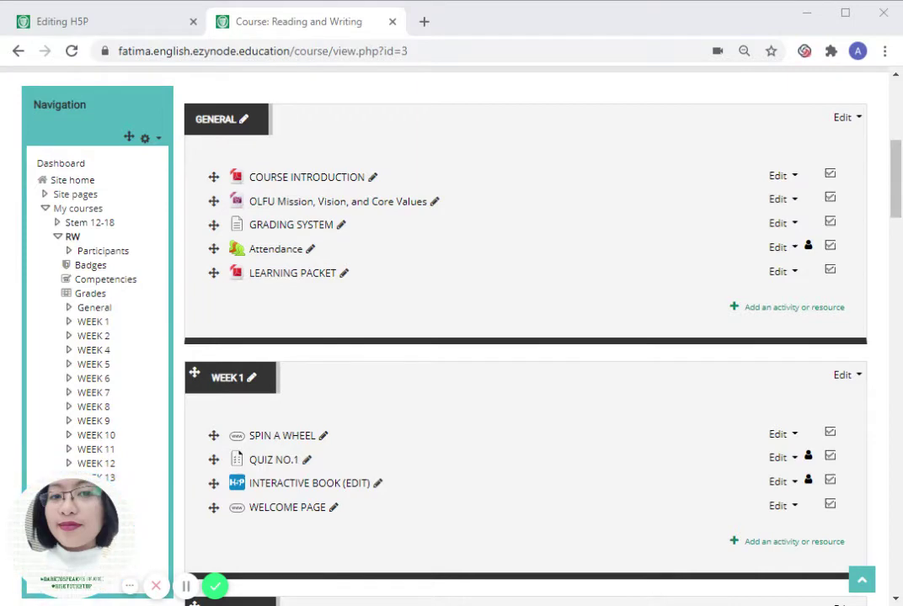
Step: Add a new H5P activity to the WEEK 4 section of the course
{"action": "scroll", "coordinate": [427, 371], "scroll_direction": "down", "scroll_amount": 4}
{"action": "scroll", "coordinate": [427, 364], "scroll_direction": "down", "scroll_amount": 2}
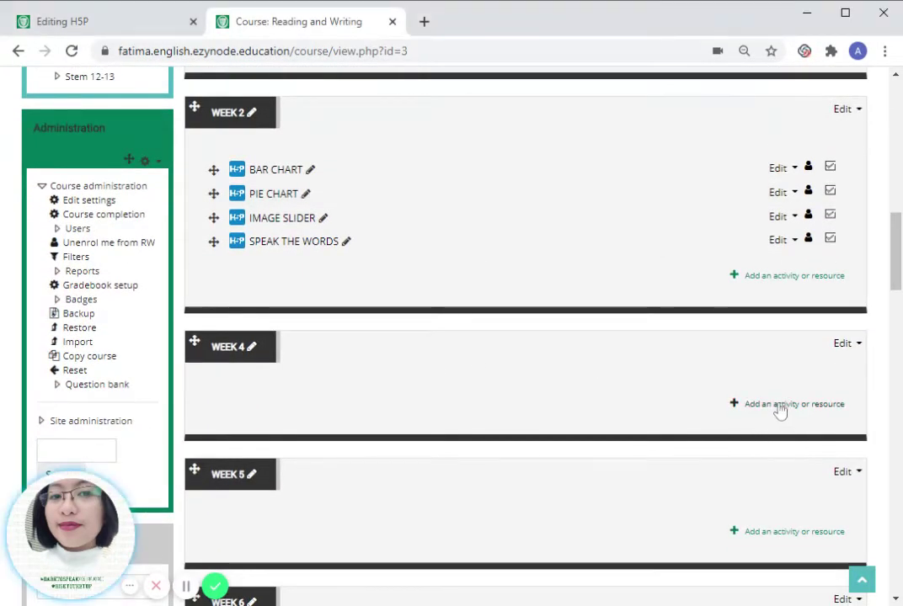
{"action": "left_click", "coordinate": [779, 406]}
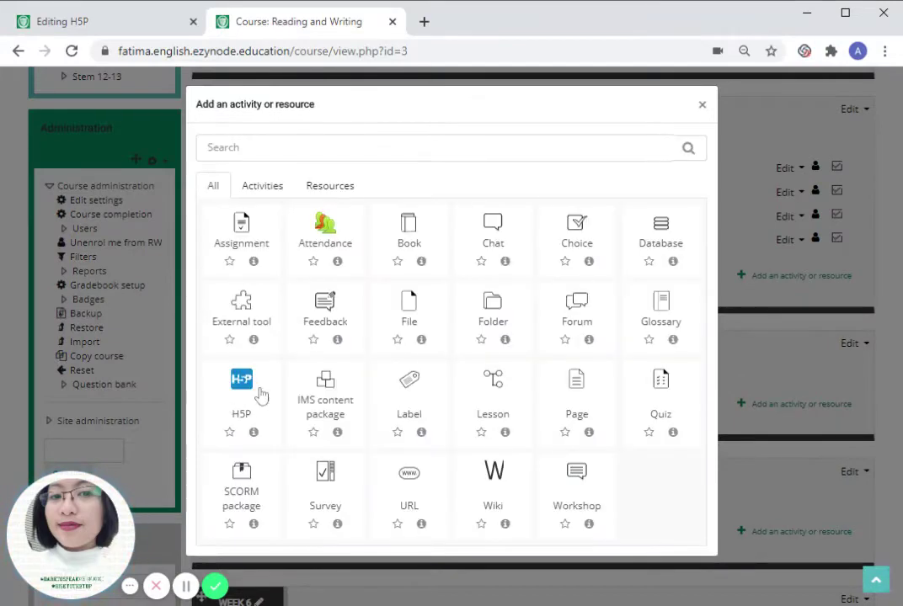
{"action": "left_click", "coordinate": [241, 390]}
Step: Open the content bank for managing H5P files and create new Timeline content
{"action": "scroll", "coordinate": [276, 383], "scroll_direction": "down", "scroll_amount": 3}
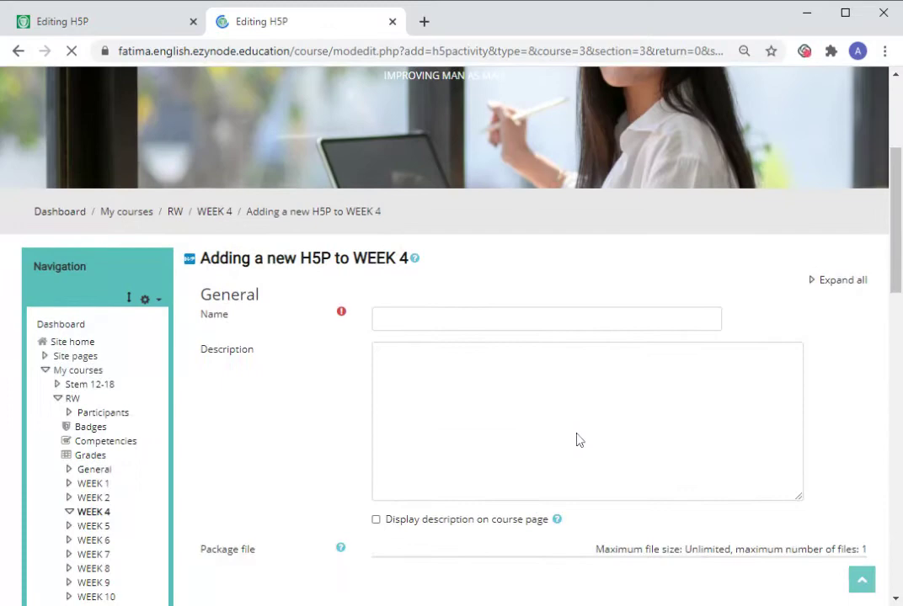
{"action": "scroll", "coordinate": [577, 438], "scroll_direction": "down", "scroll_amount": 2}
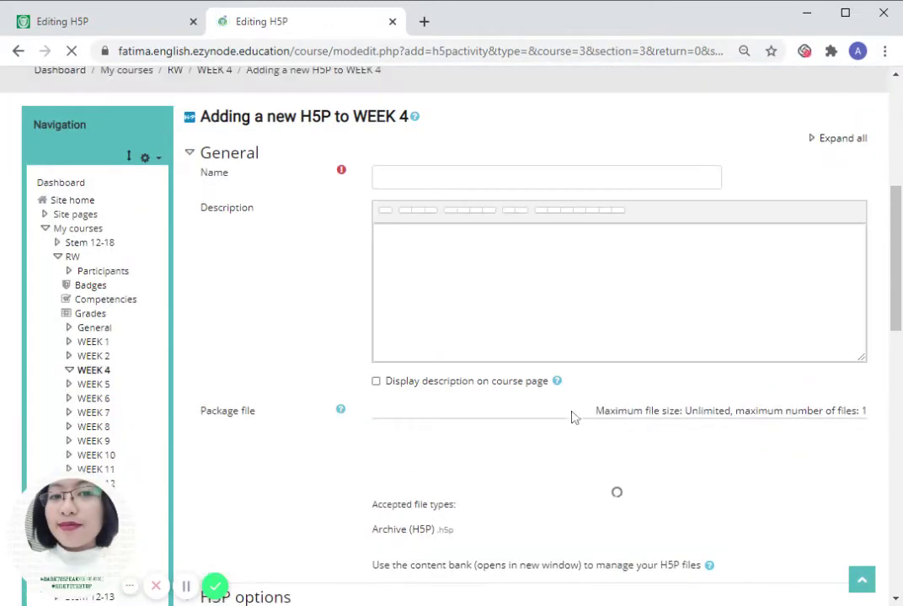
{"action": "scroll", "coordinate": [560, 396], "scroll_direction": "down", "scroll_amount": 3}
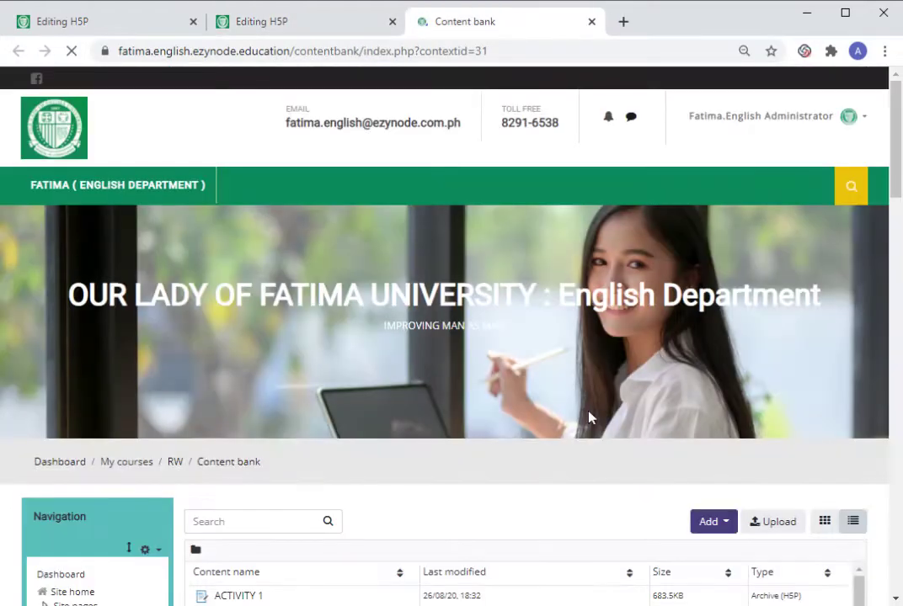
{"action": "scroll", "coordinate": [587, 419], "scroll_direction": "down", "scroll_amount": 2}
{"action": "left_click", "coordinate": [715, 358]}
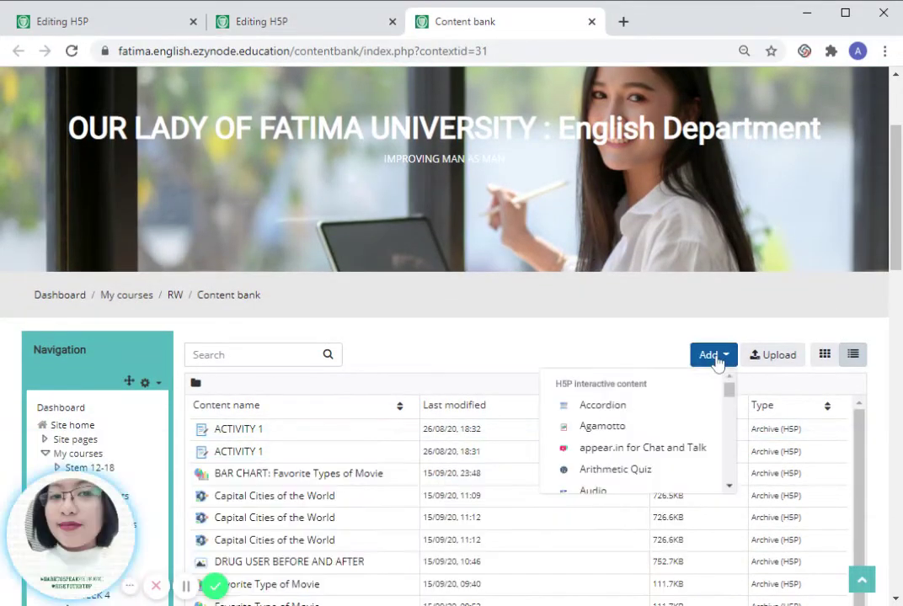
{"action": "scroll", "coordinate": [645, 396], "scroll_direction": "down", "scroll_amount": 2}
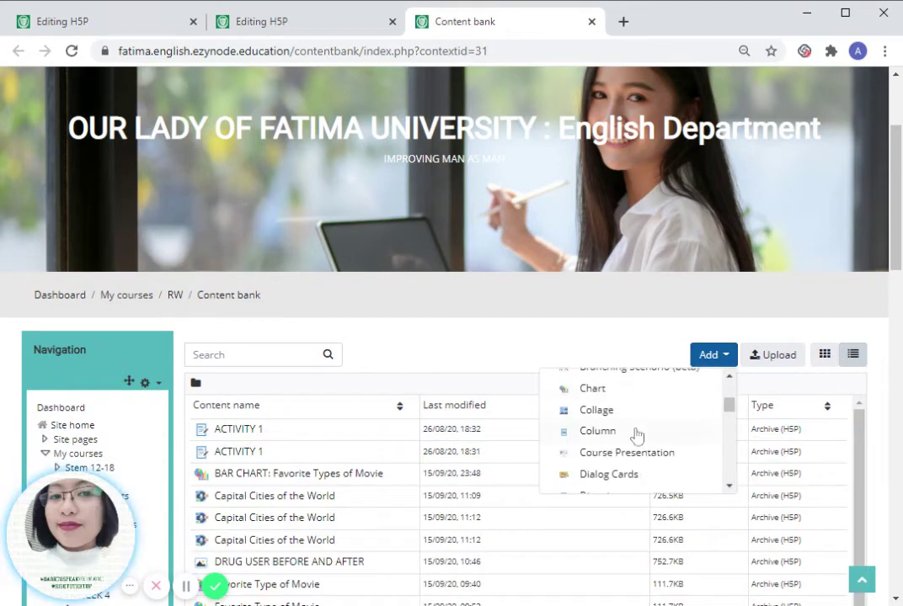
{"action": "scroll", "coordinate": [636, 429], "scroll_direction": "down", "scroll_amount": 2}
{"action": "scroll", "coordinate": [637, 436], "scroll_direction": "down", "scroll_amount": 3}
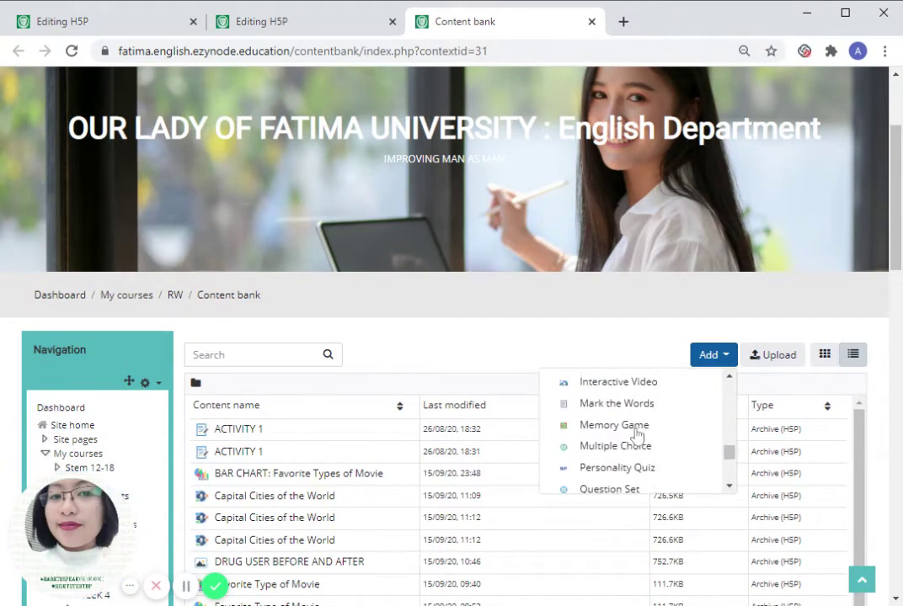
{"action": "scroll", "coordinate": [637, 436], "scroll_direction": "down", "scroll_amount": 2}
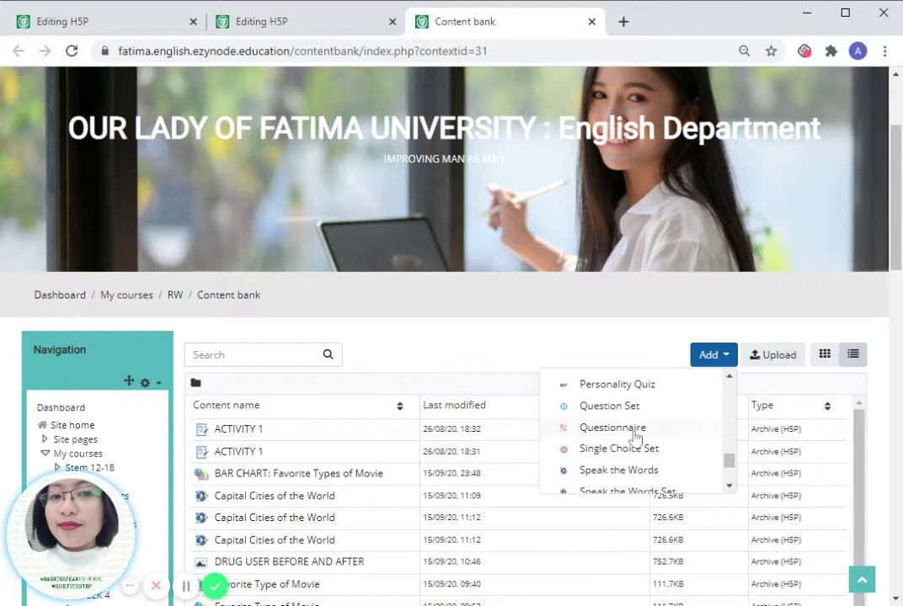
{"action": "scroll", "coordinate": [632, 436], "scroll_direction": "down", "scroll_amount": 2}
{"action": "left_click", "coordinate": [629, 452]}
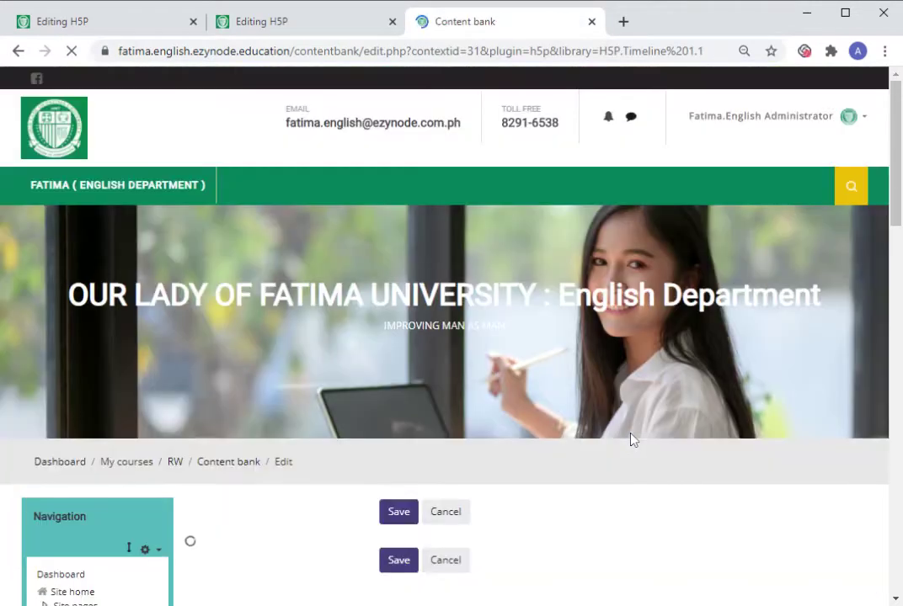
Step: Title the content TIMELINE and set its main headline to A DECADE OF INFLUENTIAL TECHNOLOGY
{"action": "scroll", "coordinate": [574, 364], "scroll_direction": "down", "scroll_amount": 5}
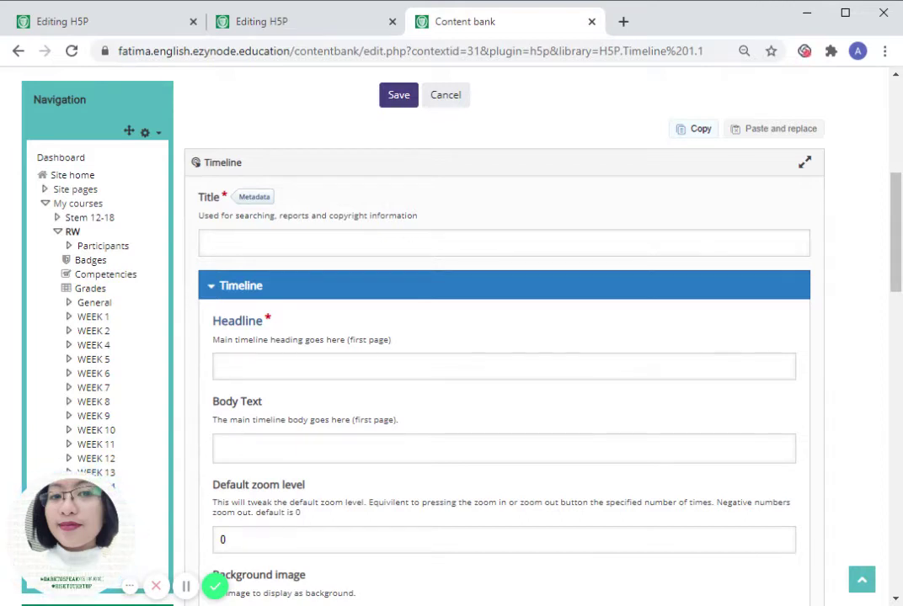
{"action": "left_click", "coordinate": [505, 243]}
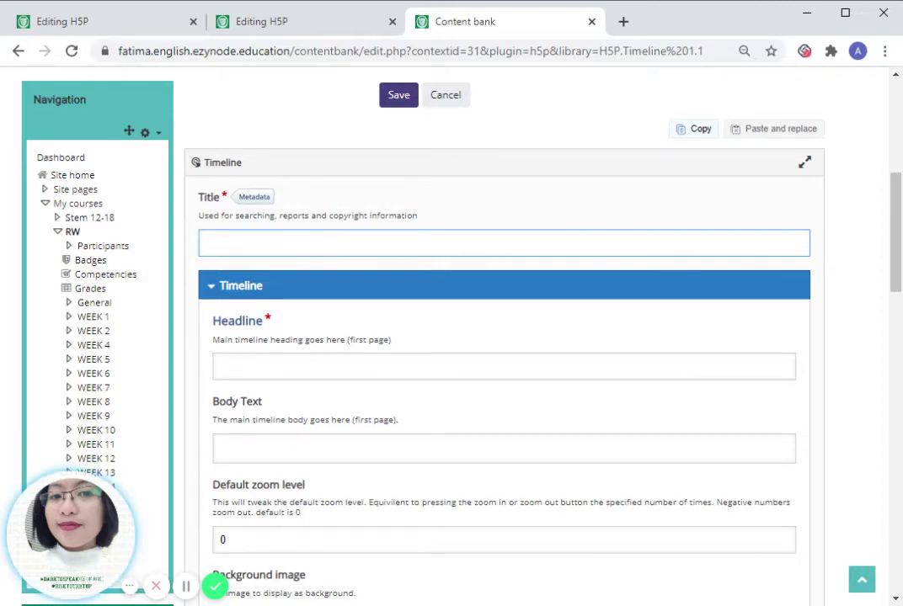
{"action": "type", "text": "TIME"}
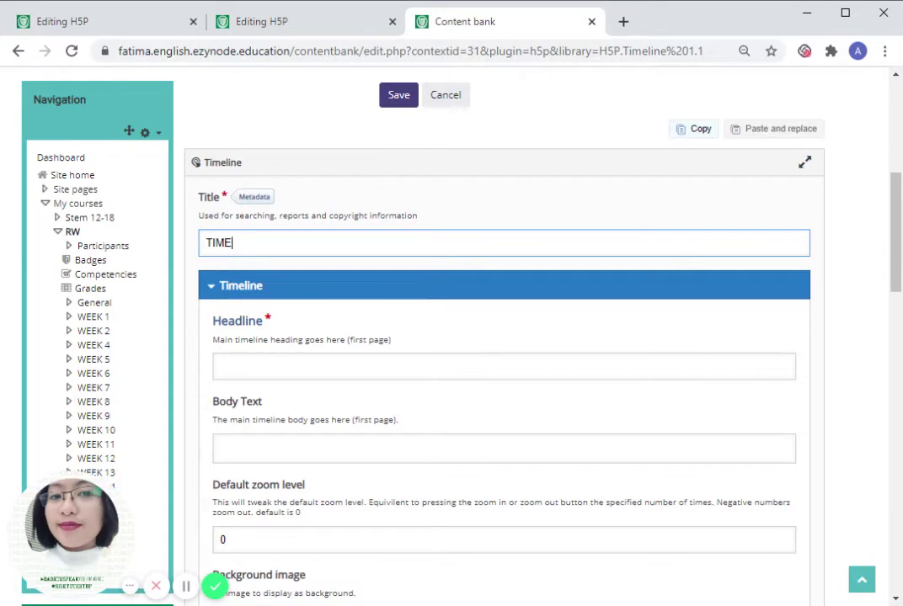
{"action": "type", "text": "LINE"}
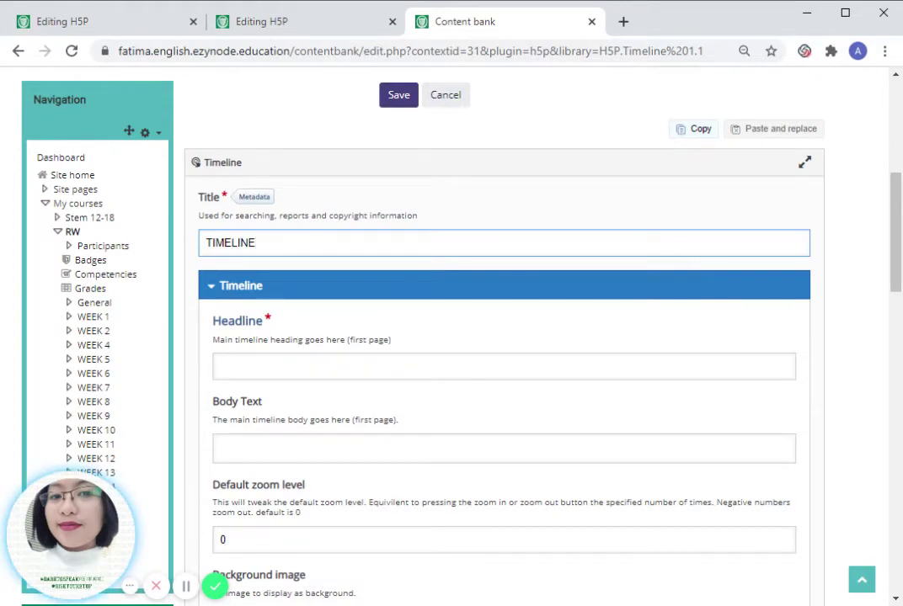
{"action": "left_click", "coordinate": [267, 365]}
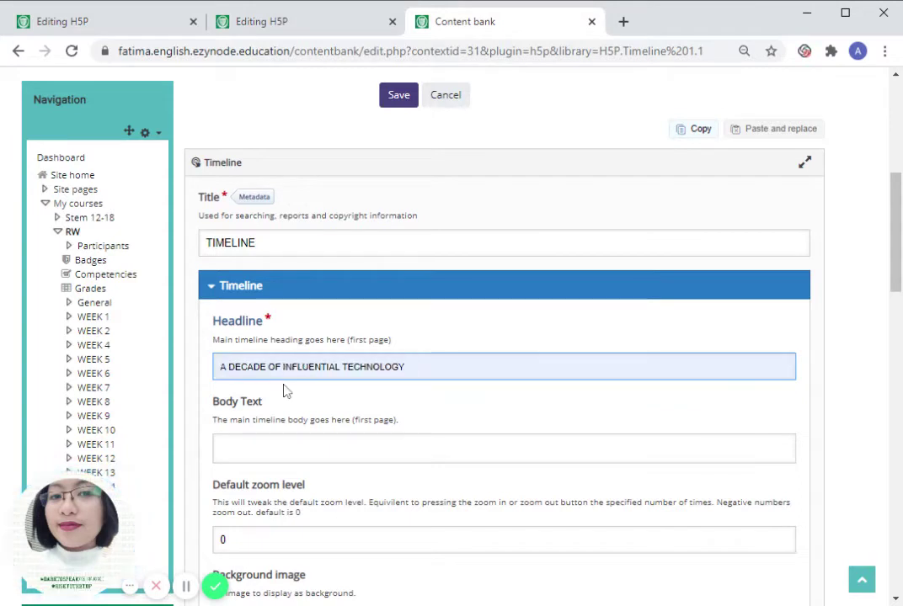
{"action": "left_click", "coordinate": [284, 391]}
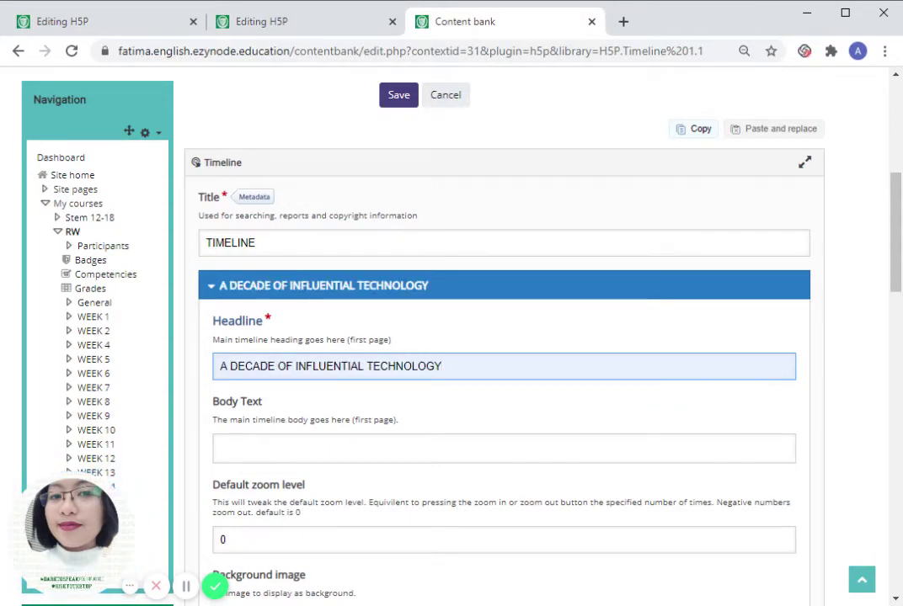
{"action": "scroll", "coordinate": [327, 460], "scroll_direction": "down", "scroll_amount": 2}
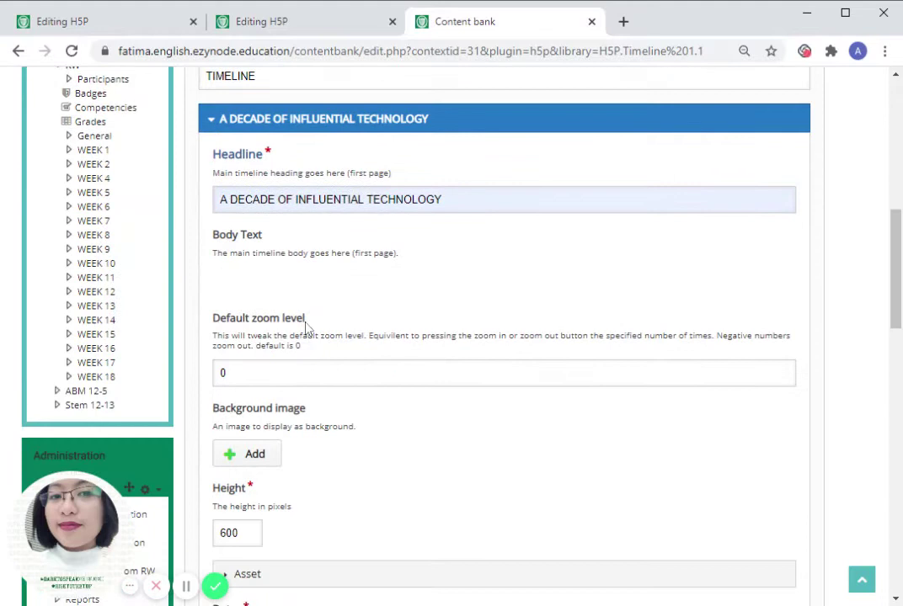
{"action": "scroll", "coordinate": [306, 327], "scroll_direction": "down", "scroll_amount": 1}
{"action": "key", "text": "Tab"}
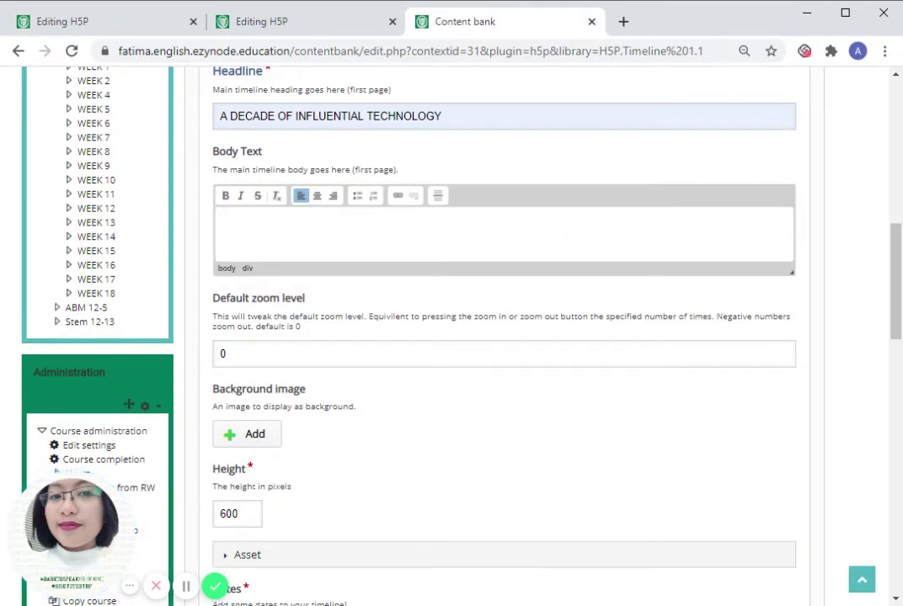
{"action": "left_click_drag", "start_coordinate": [218, 154], "coordinate": [301, 157]}
{"action": "left_click", "coordinate": [229, 226]}
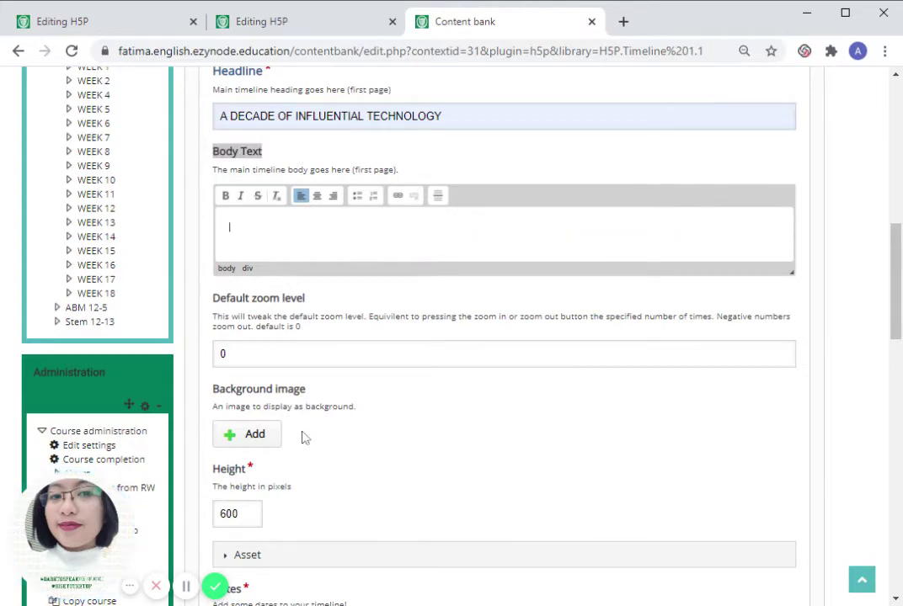
{"action": "left_click_drag", "start_coordinate": [306, 389], "coordinate": [220, 396]}
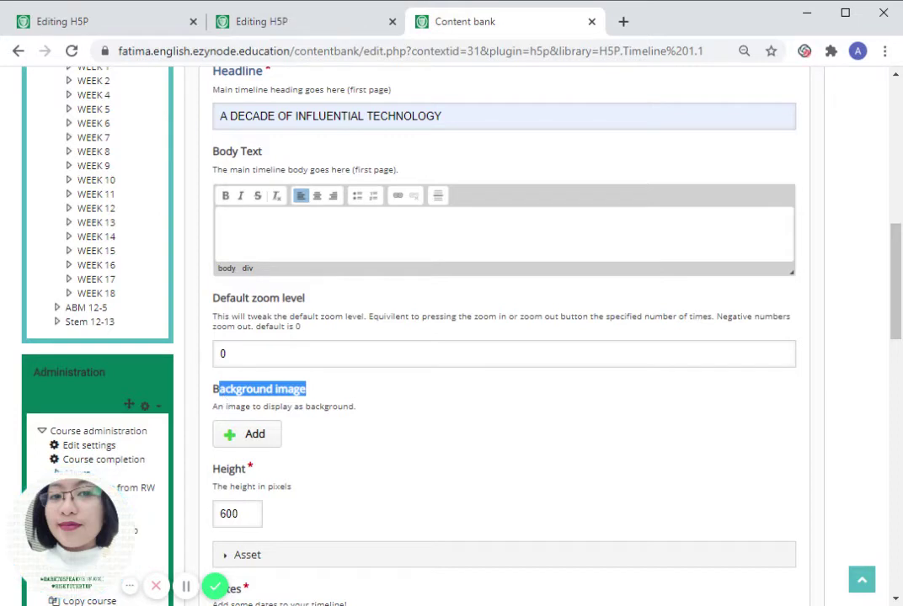
{"action": "scroll", "coordinate": [292, 178], "scroll_direction": "down", "scroll_amount": 1}
{"action": "left_click", "coordinate": [293, 178]}
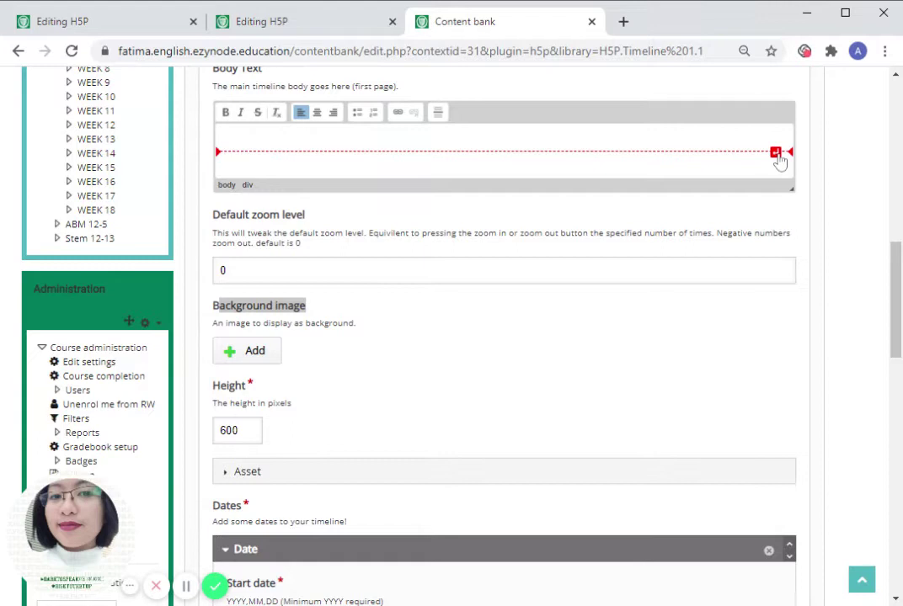
{"action": "left_click", "coordinate": [241, 355]}
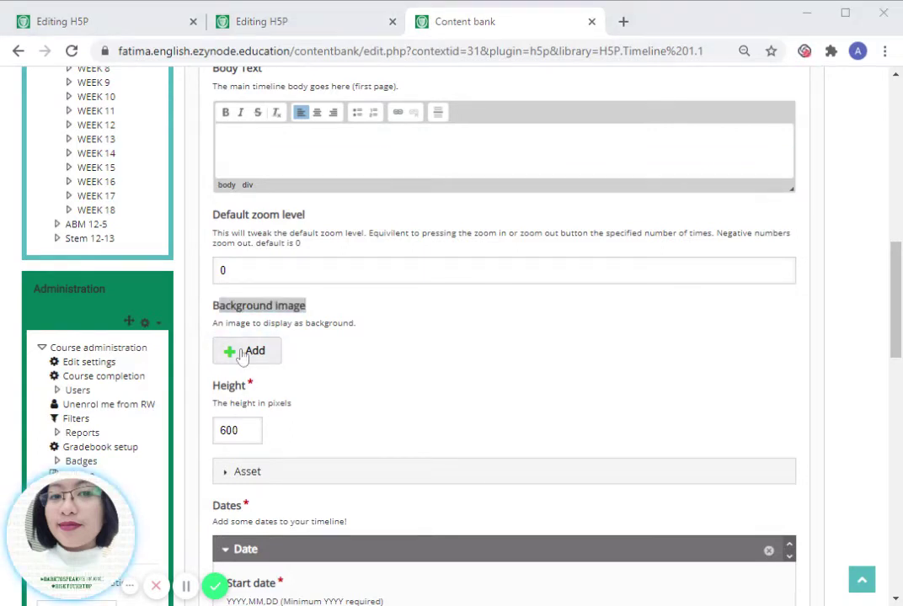
Step: Look through the timeline form's height, asset, dates, eras and language settings and its title and headline fields
{"action": "scroll", "coordinate": [410, 369], "scroll_direction": "down", "scroll_amount": 1}
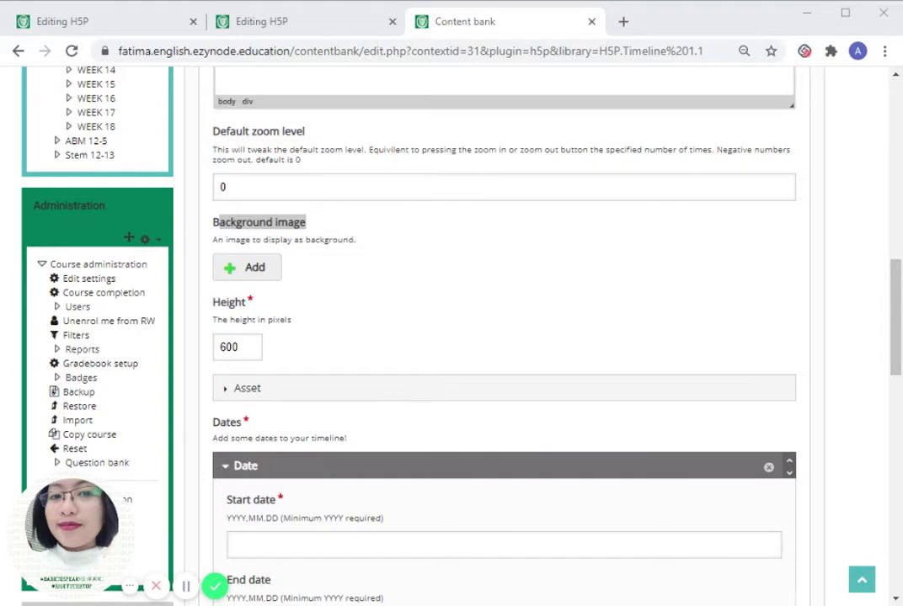
{"action": "scroll", "coordinate": [446, 415], "scroll_direction": "down", "scroll_amount": 3}
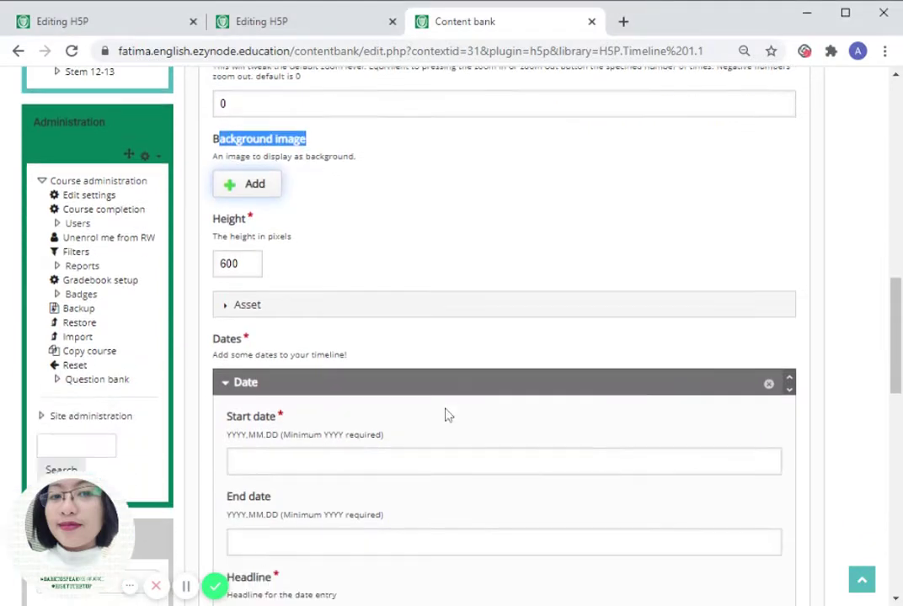
{"action": "scroll", "coordinate": [448, 415], "scroll_direction": "down", "scroll_amount": 5}
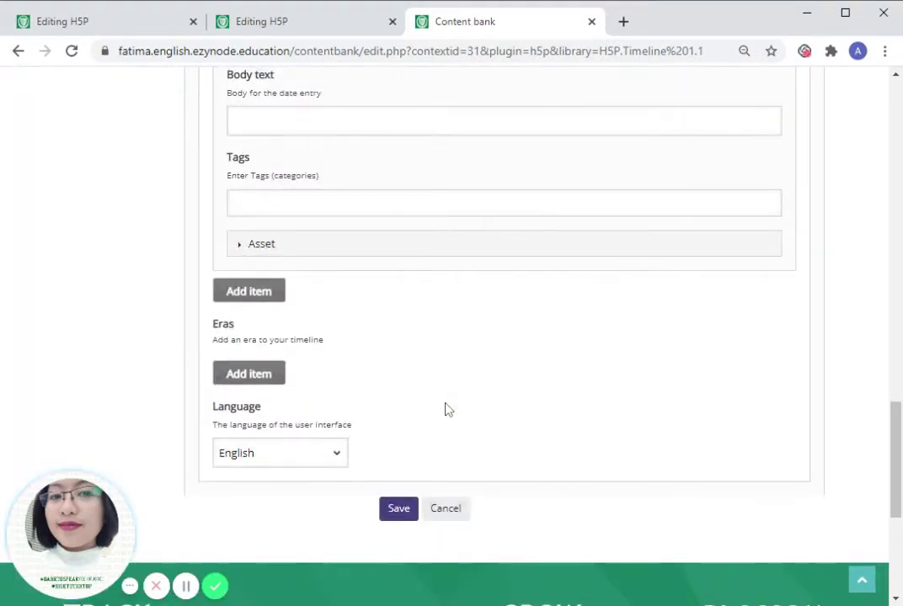
{"action": "scroll", "coordinate": [445, 409], "scroll_direction": "up", "scroll_amount": 2}
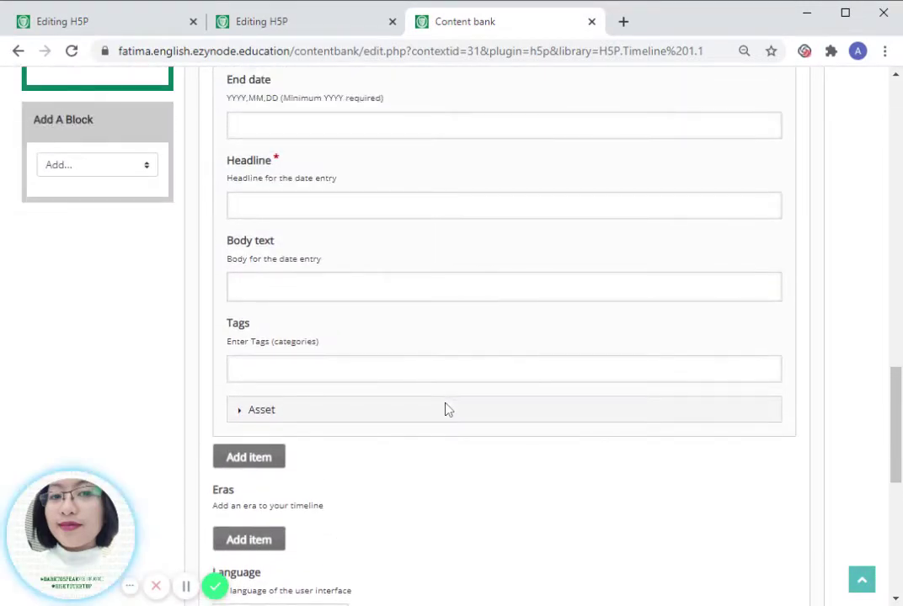
{"action": "scroll", "coordinate": [448, 409], "scroll_direction": "up", "scroll_amount": 5}
{"action": "scroll", "coordinate": [447, 409], "scroll_direction": "up", "scroll_amount": 6}
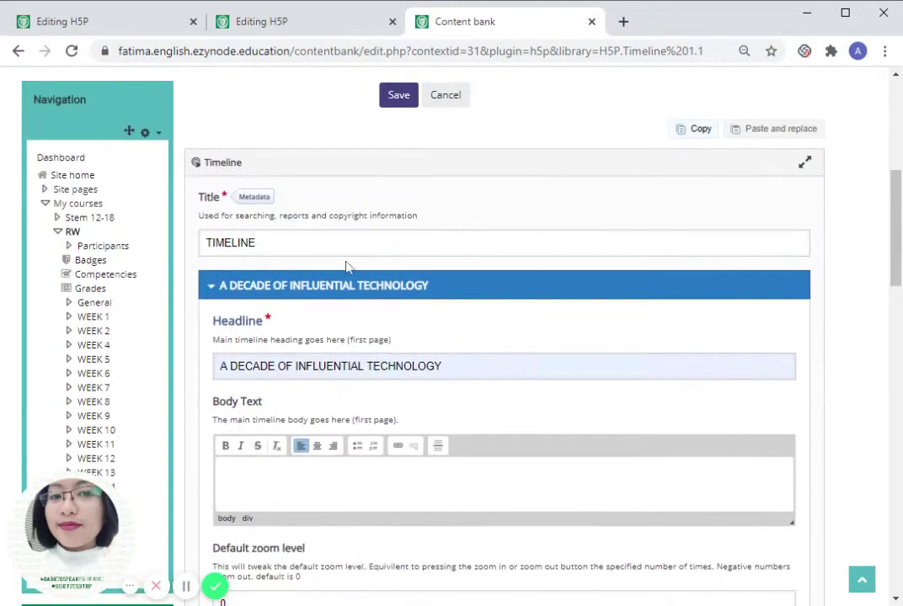
{"action": "scroll", "coordinate": [264, 237], "scroll_direction": "up", "scroll_amount": 1}
{"action": "scroll", "coordinate": [264, 237], "scroll_direction": "down", "scroll_amount": 6}
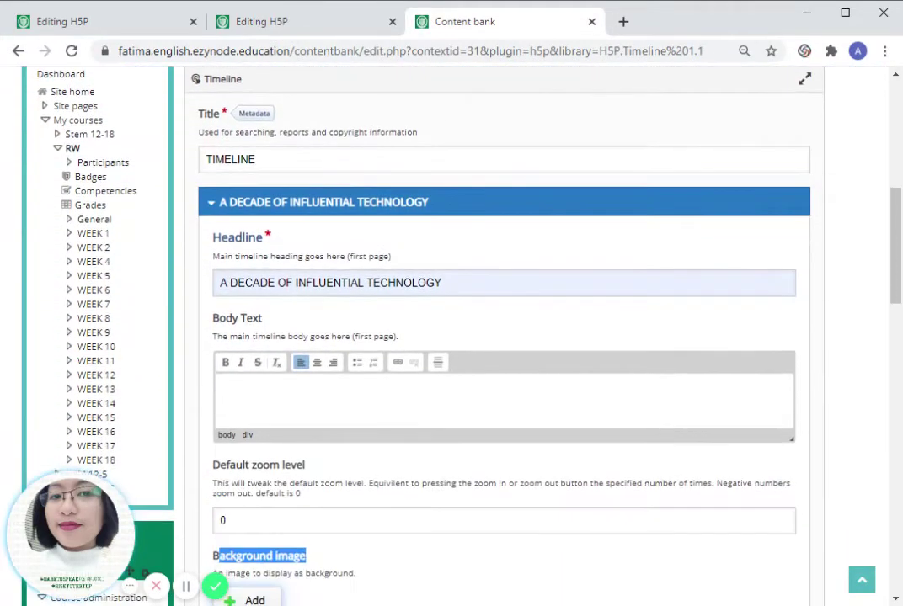
{"action": "scroll", "coordinate": [271, 574], "scroll_direction": "down", "scroll_amount": 1}
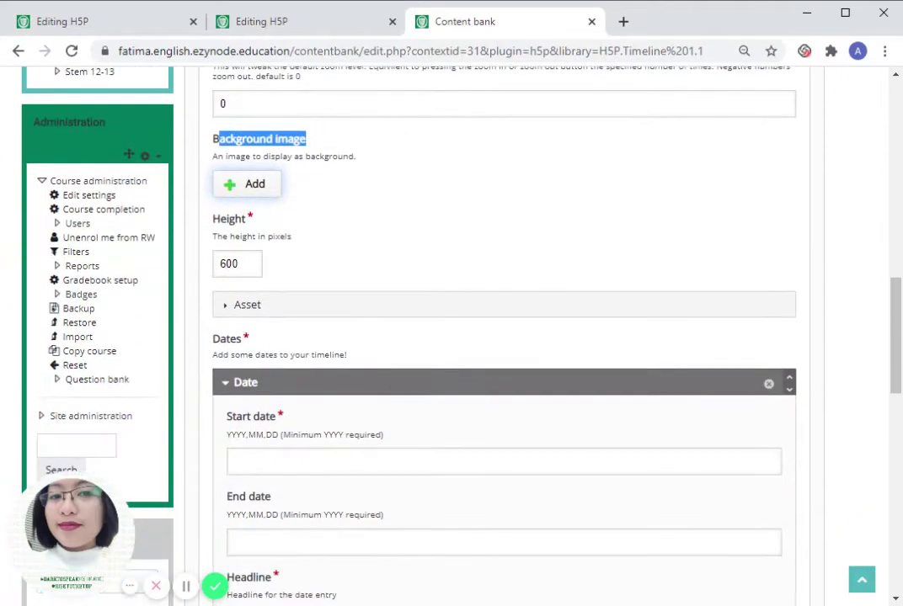
Step: Enter A DECADE OF INFLUENTIAL TECHNOLOGY as the timeline's body text and add the blue digital technology picture as its background image
{"action": "scroll", "coordinate": [228, 548], "scroll_direction": "up", "scroll_amount": 4}
{"action": "scroll", "coordinate": [256, 512], "scroll_direction": "down", "scroll_amount": 1}
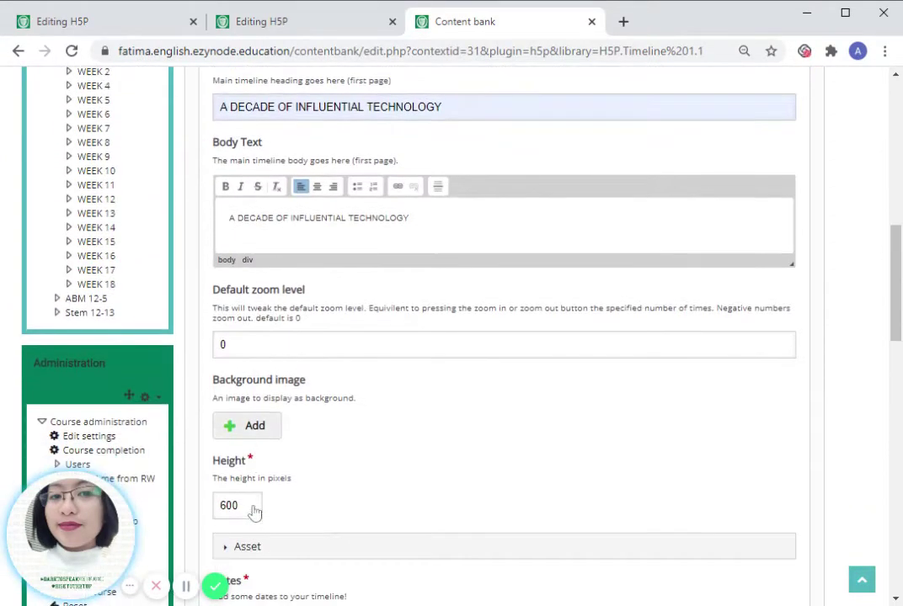
{"action": "left_click", "coordinate": [249, 426]}
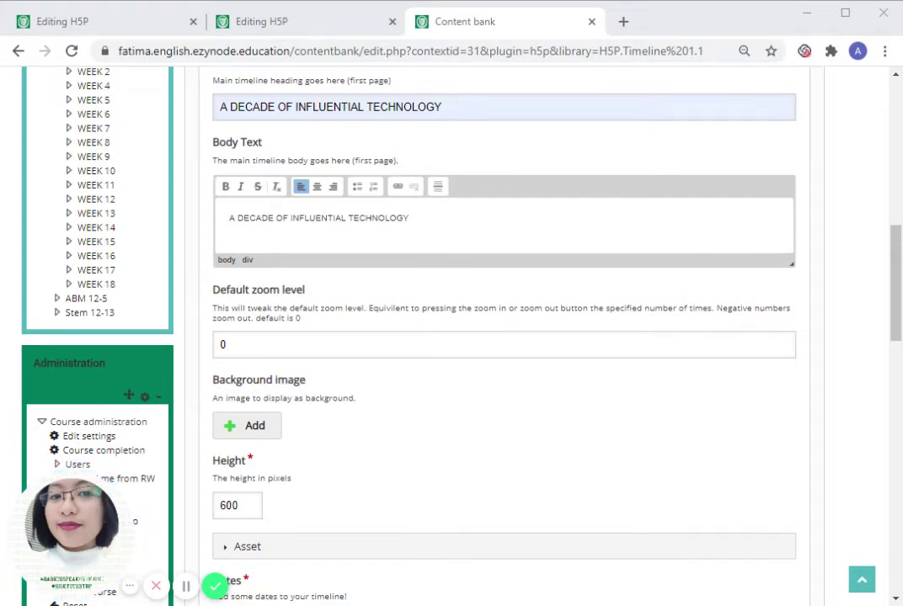
{"action": "key", "text": "Return"}
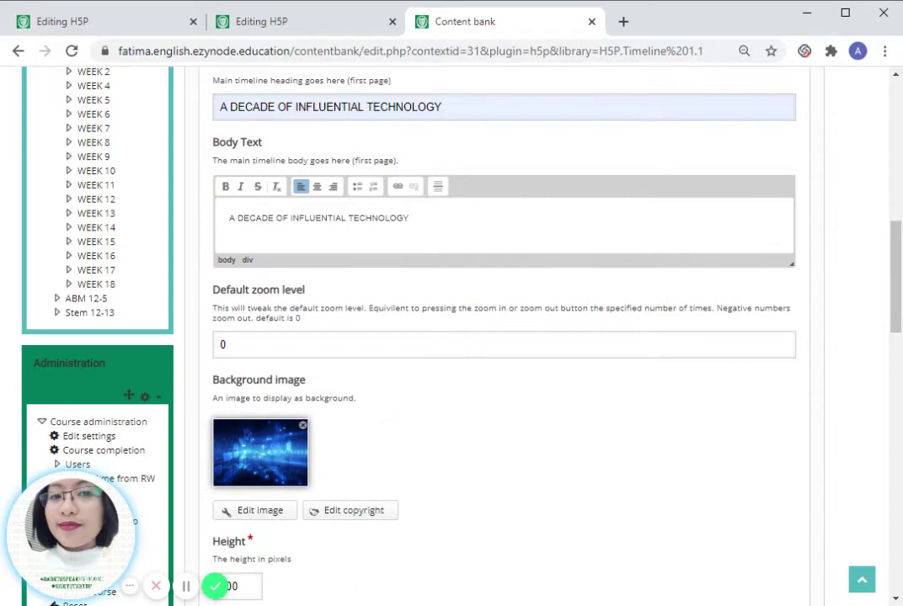
{"action": "scroll", "coordinate": [297, 402], "scroll_direction": "down", "scroll_amount": 2}
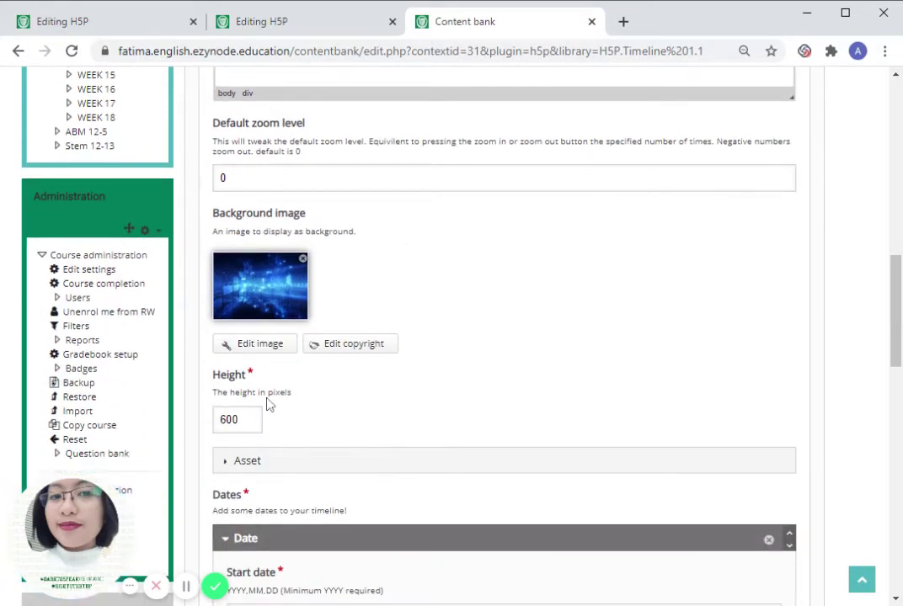
{"action": "double_click", "coordinate": [239, 419]}
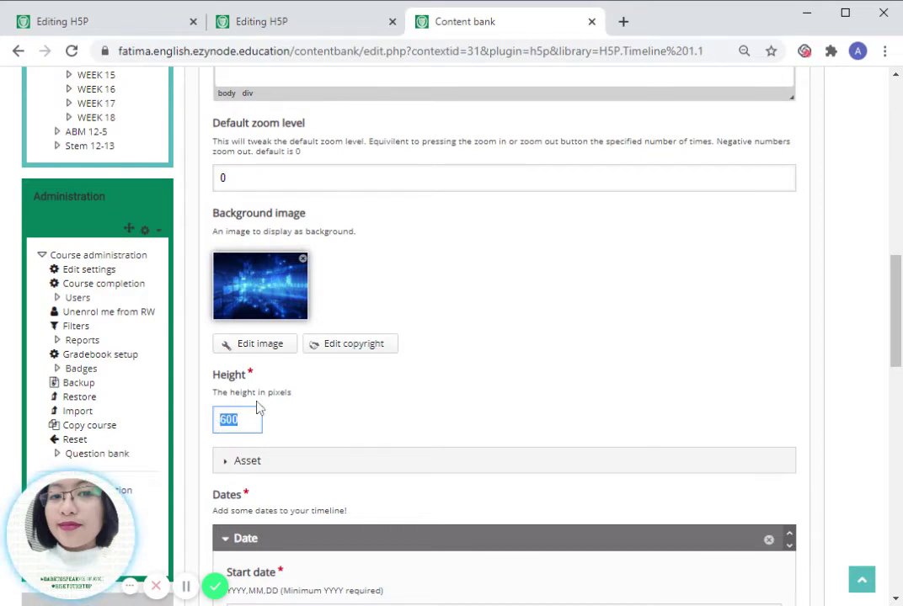
{"action": "scroll", "coordinate": [288, 393], "scroll_direction": "down", "scroll_amount": 3}
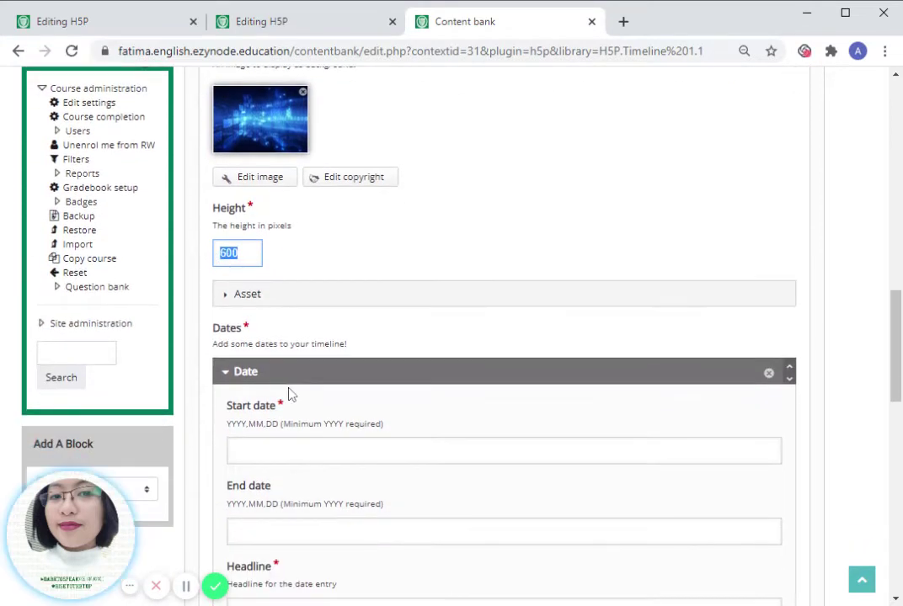
Step: Expand the timeline's asset settings and set the first date entry's start date to 2001, leaving the end date empty
{"action": "left_click", "coordinate": [261, 294]}
{"action": "scroll", "coordinate": [503, 337], "scroll_direction": "down", "scroll_amount": 3}
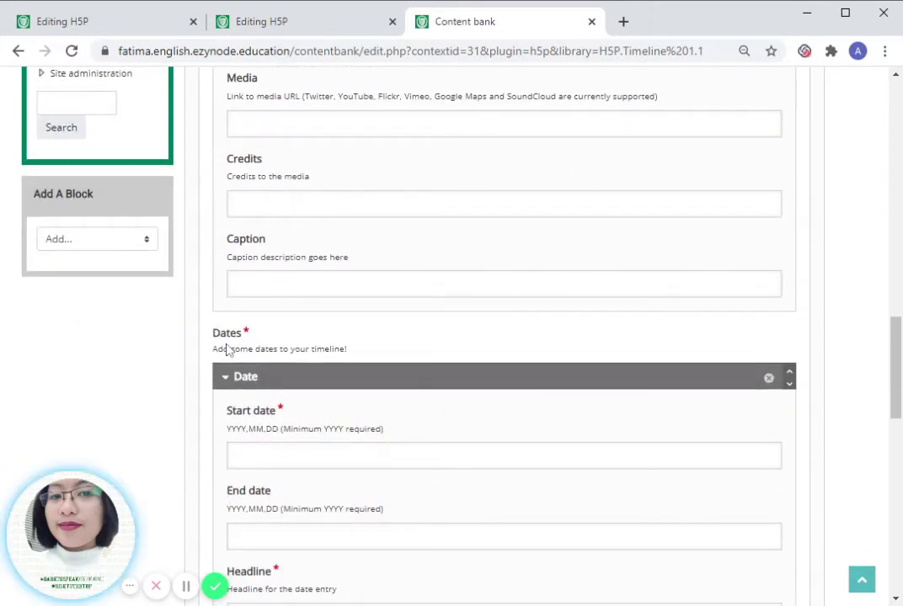
{"action": "left_click_drag", "start_coordinate": [219, 335], "coordinate": [287, 335]}
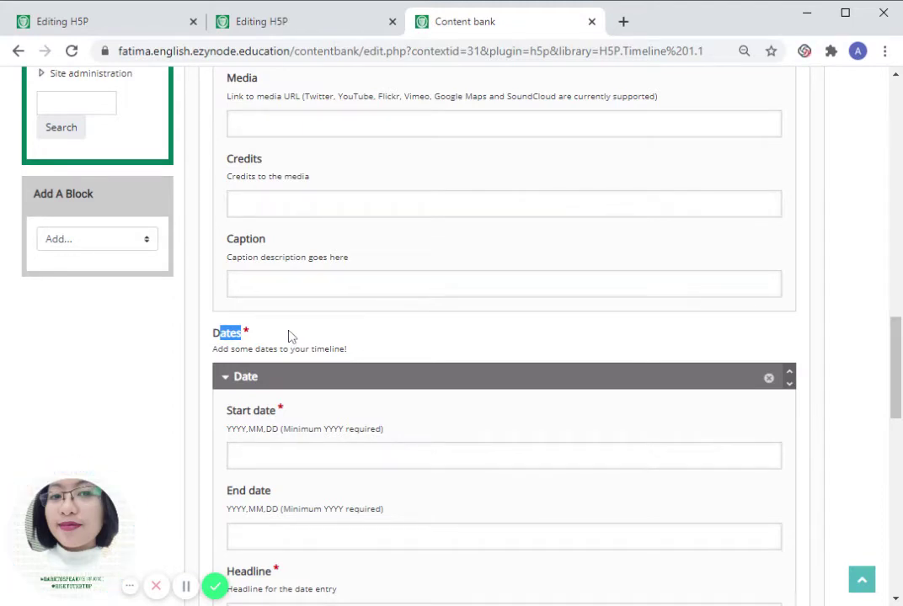
{"action": "scroll", "coordinate": [289, 336], "scroll_direction": "down", "scroll_amount": 3}
{"action": "scroll", "coordinate": [281, 354], "scroll_direction": "up", "scroll_amount": 2}
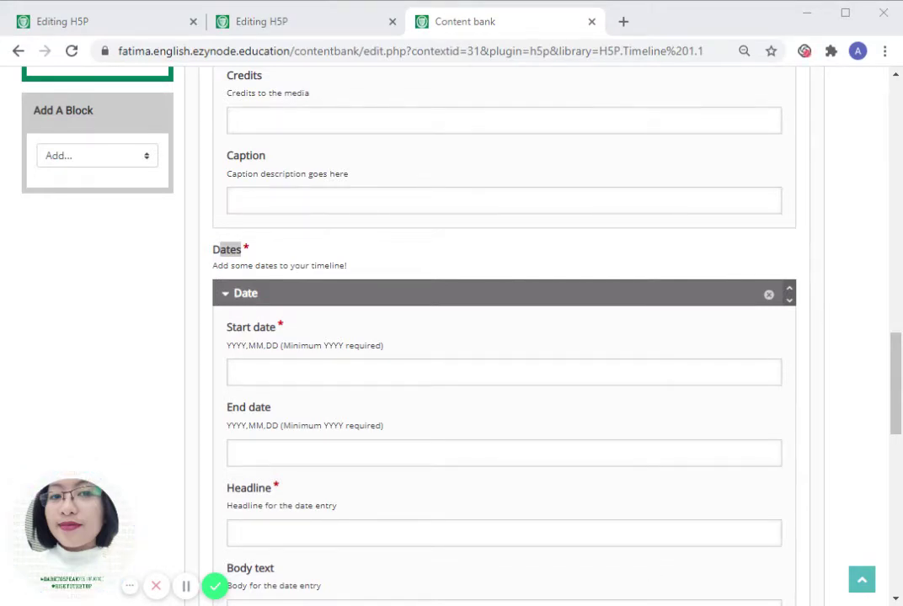
{"action": "left_click", "coordinate": [235, 371]}
{"action": "type", "text": "2001"}
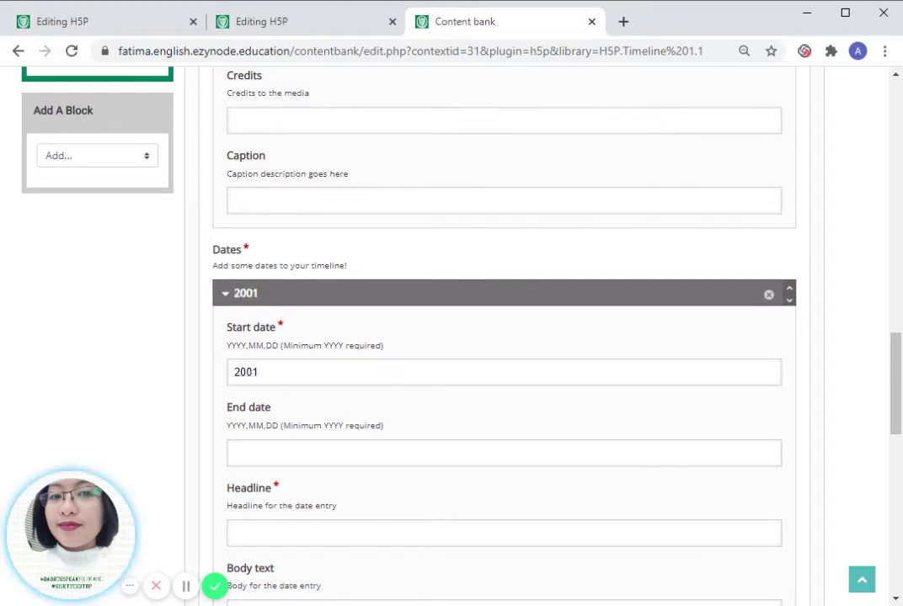
{"action": "left_click", "coordinate": [262, 372]}
{"action": "left_click", "coordinate": [235, 453]}
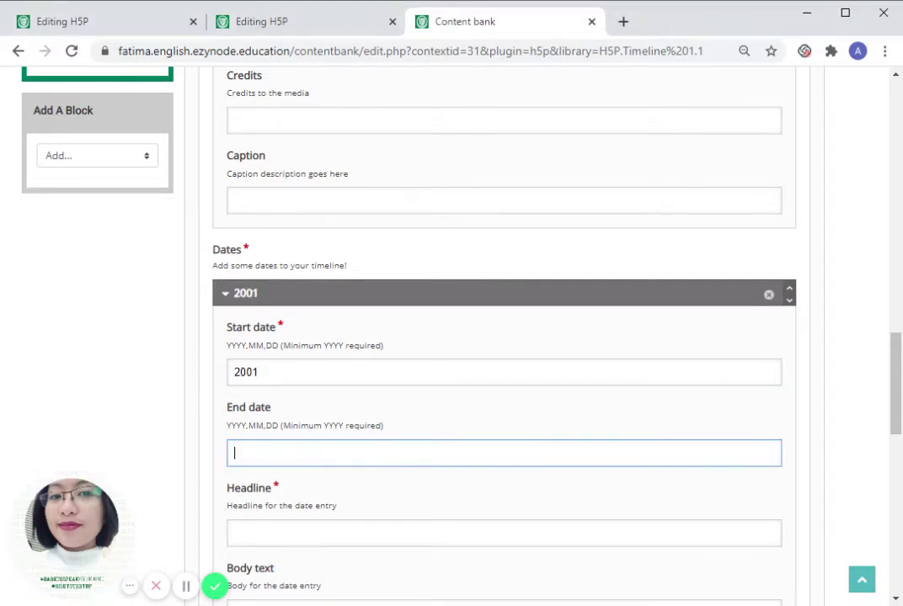
{"action": "left_click", "coordinate": [142, 477]}
{"action": "scroll", "coordinate": [314, 421], "scroll_direction": "down", "scroll_amount": 1}
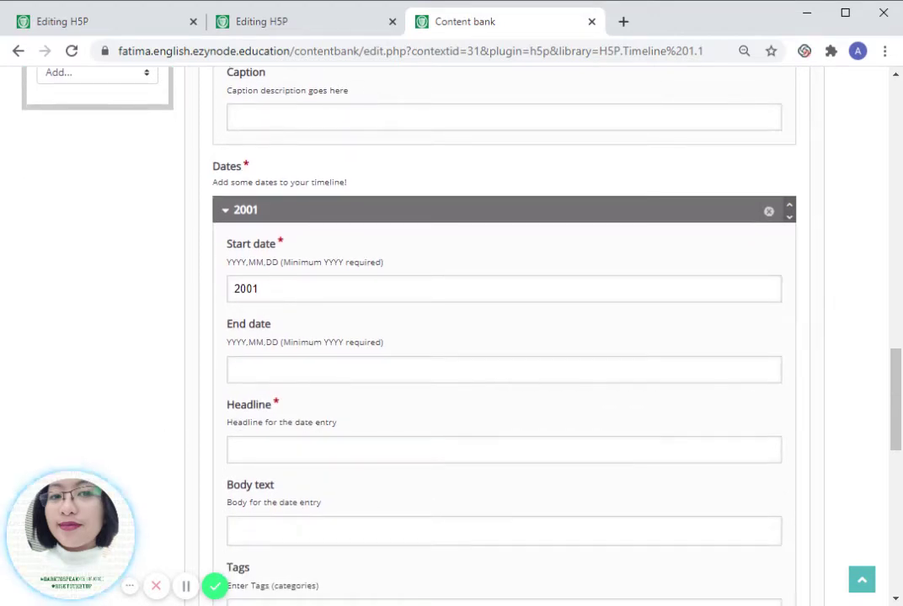
Step: Give the 2001 date entry the headline WINDOWS XP LAUNCHES, leaving its body text and tags empty
{"action": "left_click", "coordinate": [235, 450]}
{"action": "key", "text": "alt+Tab"}
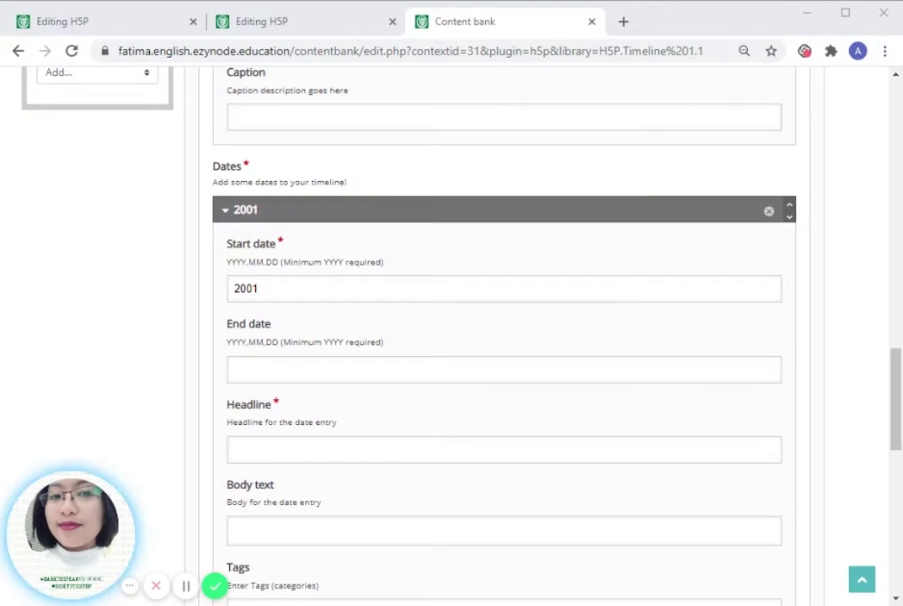
{"action": "key", "text": "alt+Tab"}
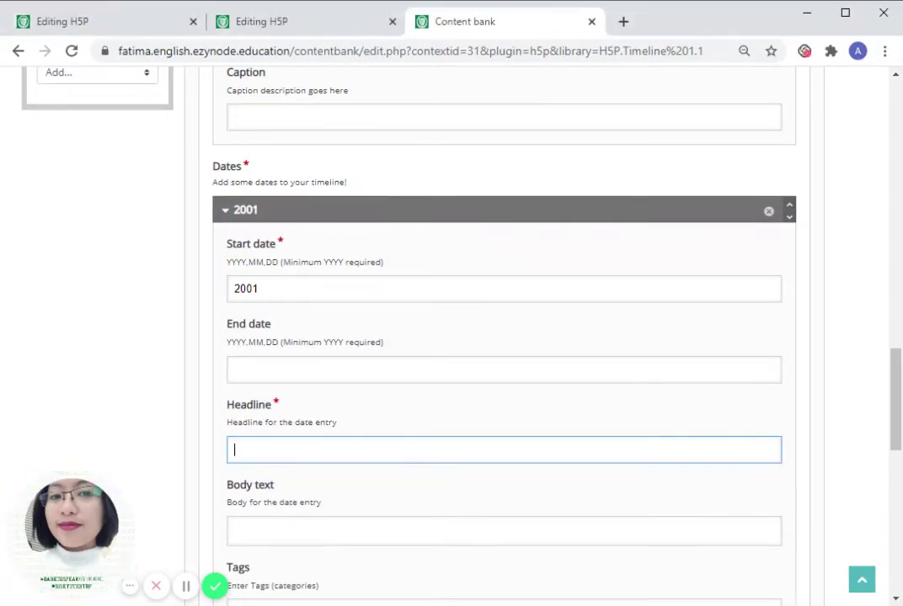
{"action": "type", "text": "wOMN"}
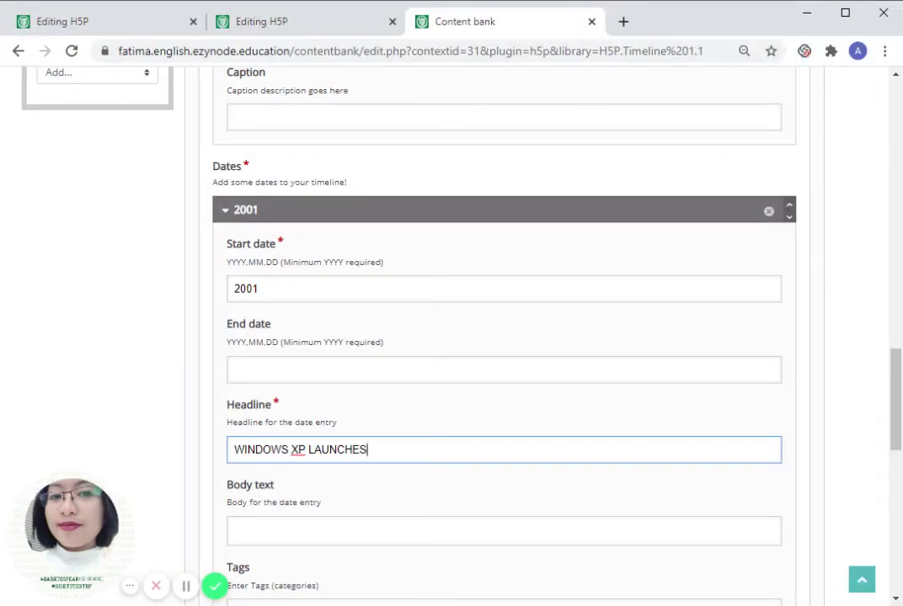
{"action": "scroll", "coordinate": [268, 502], "scroll_direction": "down", "scroll_amount": 2}
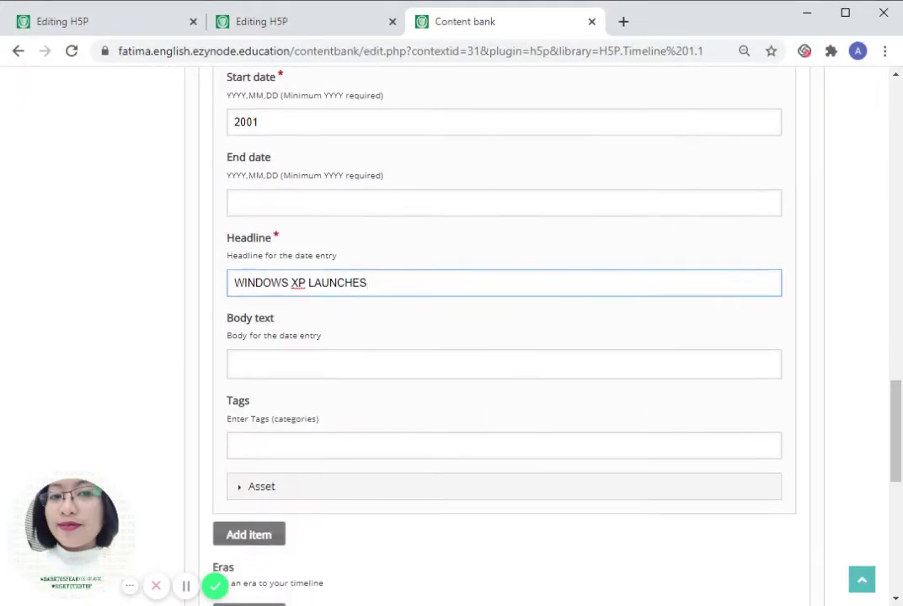
{"action": "key", "text": "Tab"}
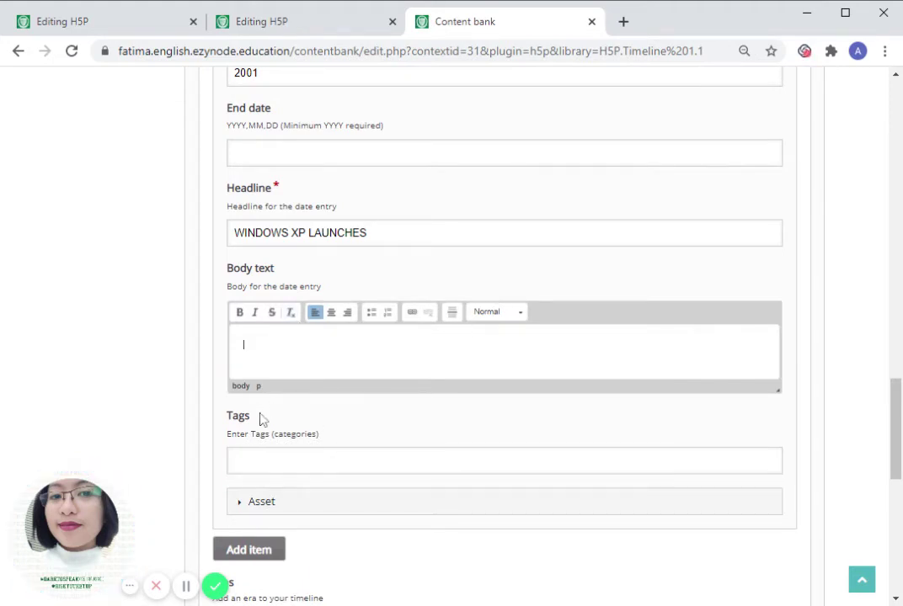
{"action": "left_click", "coordinate": [270, 461]}
{"action": "scroll", "coordinate": [278, 463], "scroll_direction": "down", "scroll_amount": 2}
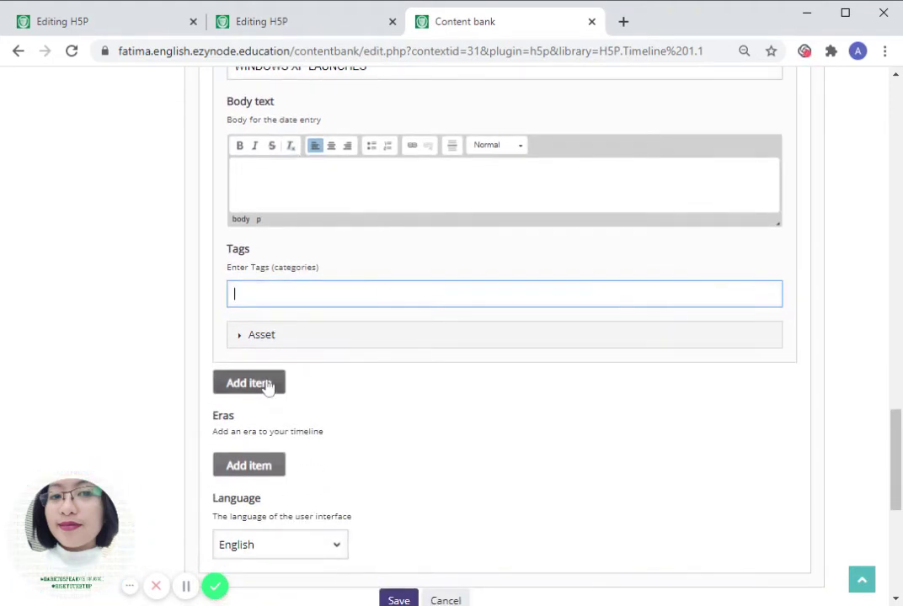
Step: Add a second date entry to the timeline with the start date 2002
{"action": "left_click", "coordinate": [249, 383]}
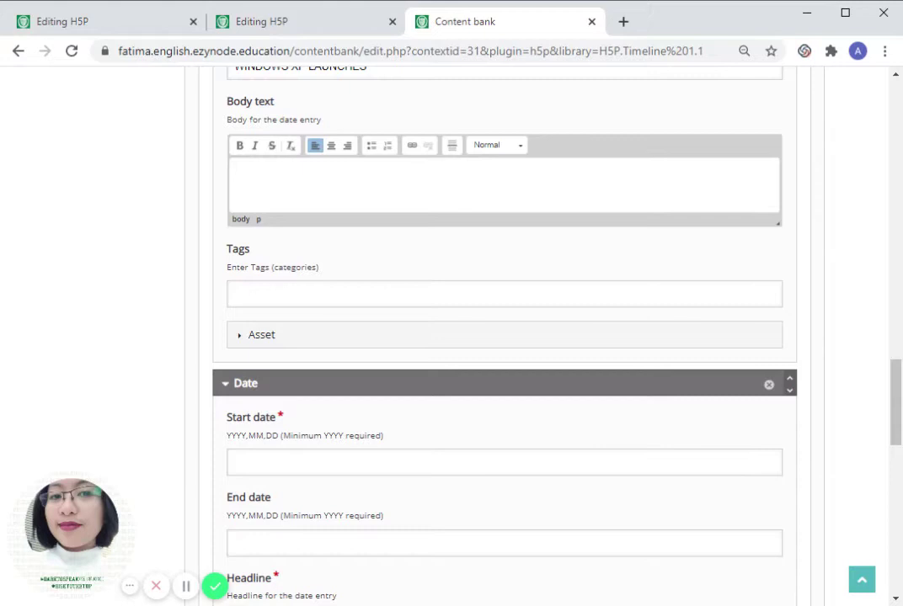
{"action": "left_click", "coordinate": [234, 462]}
{"action": "type", "text": "20052"}
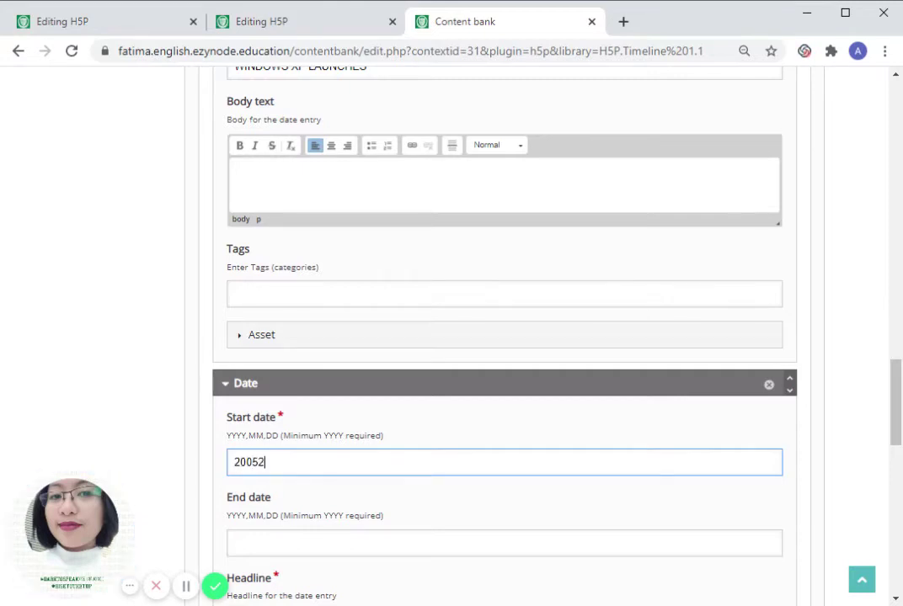
{"action": "scroll", "coordinate": [619, 427], "scroll_direction": "down", "scroll_amount": 1}
{"action": "left_click", "coordinate": [619, 427]}
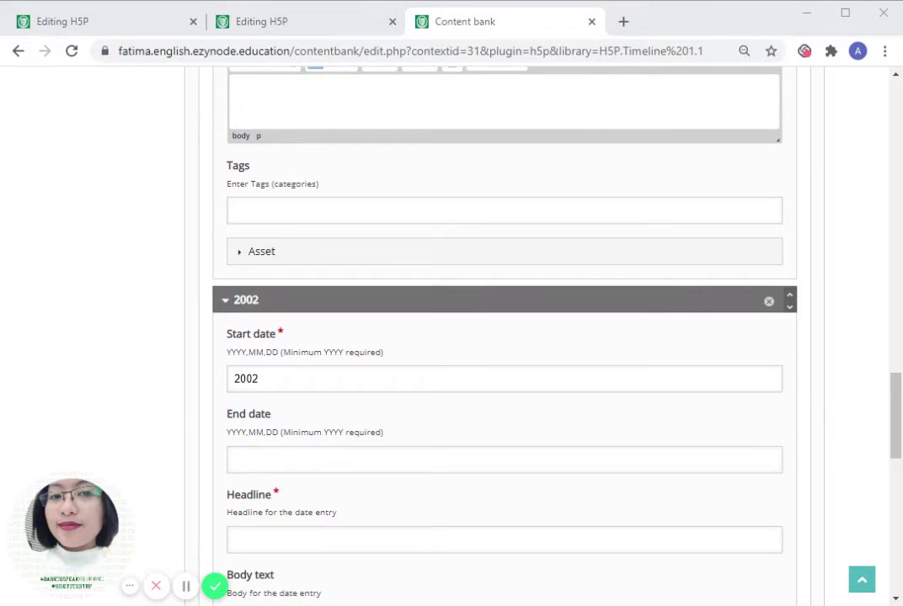
Step: Enter VERISON LAUNCHES FIRST US 3G NETWORK as the end date of the 2002 entry
{"action": "left_click", "coordinate": [413, 460]}
{"action": "type", "text": "vERIS"}
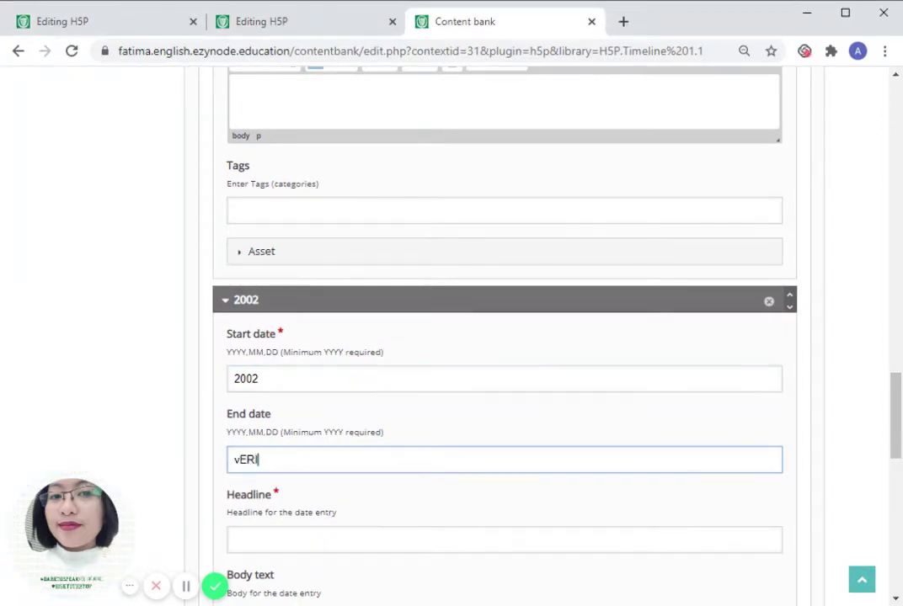
{"action": "key", "text": "BackSpace"}
{"action": "key", "text": "BackSpace"}
{"action": "key", "text": "BackSpace"}
{"action": "key", "text": "BackSpace"}
{"action": "key", "text": "BackSpace"}
{"action": "type", "text": "VERISON LAUN"}
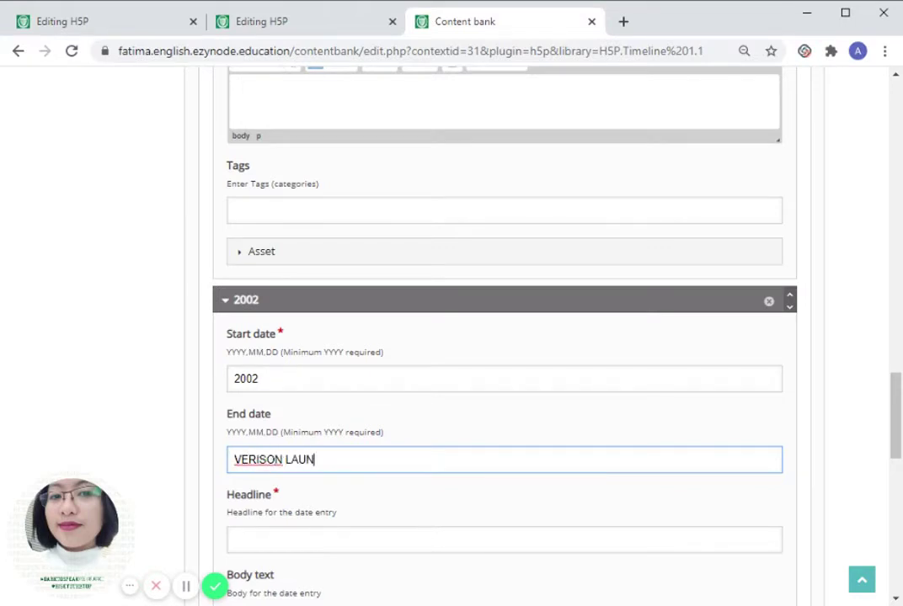
{"action": "type", "text": "CHES FIRST"}
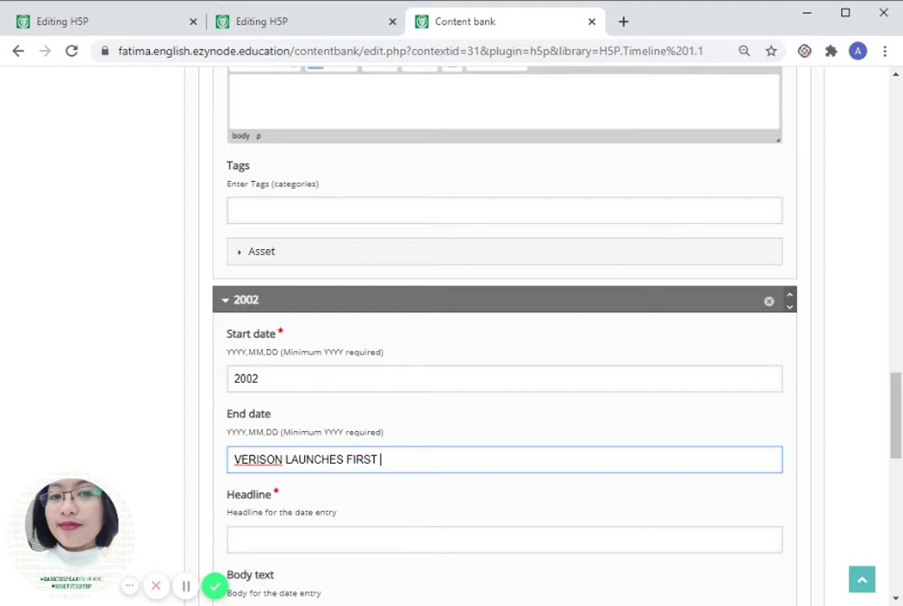
{"action": "key", "text": "alt+Tab"}
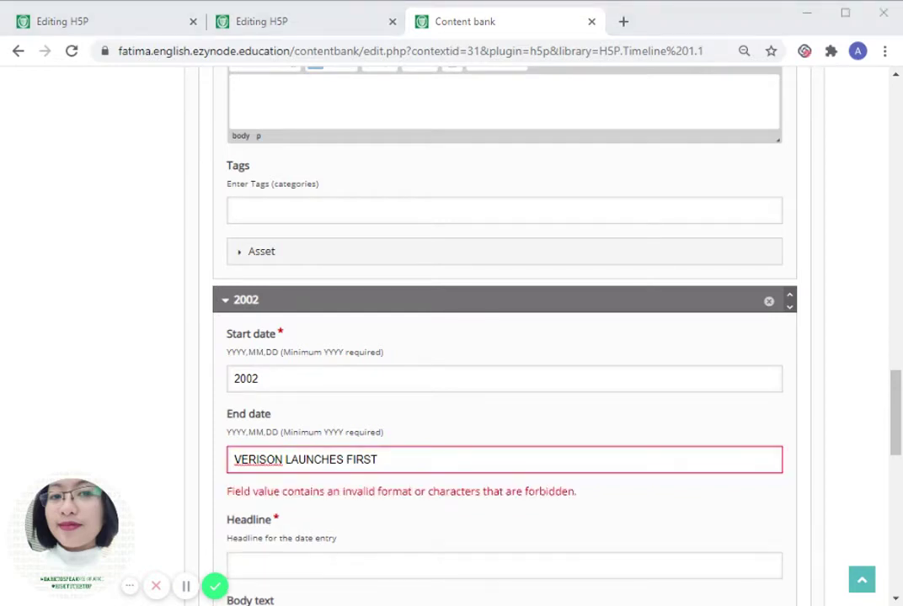
{"action": "key", "text": "alt+Tab"}
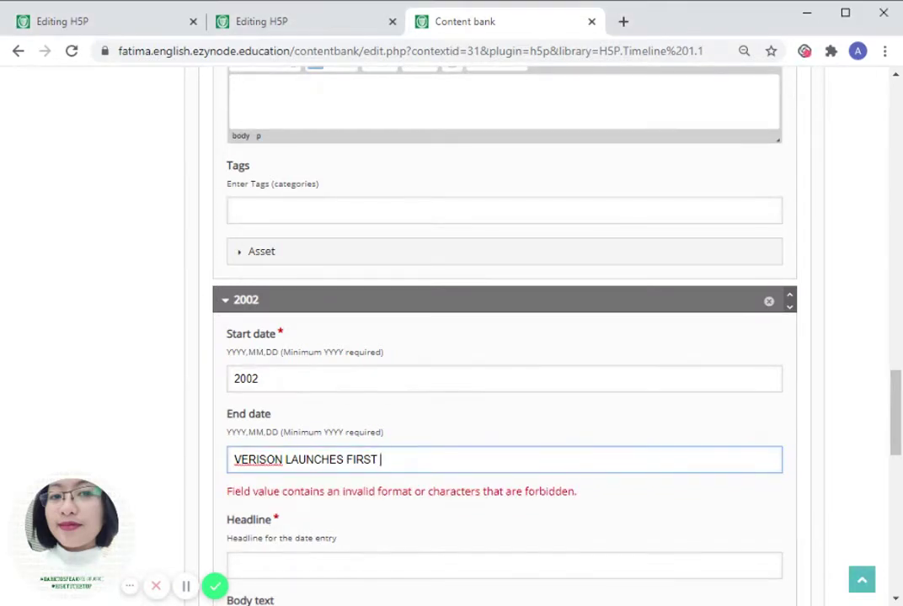
{"action": "type", "text": "US 3"}
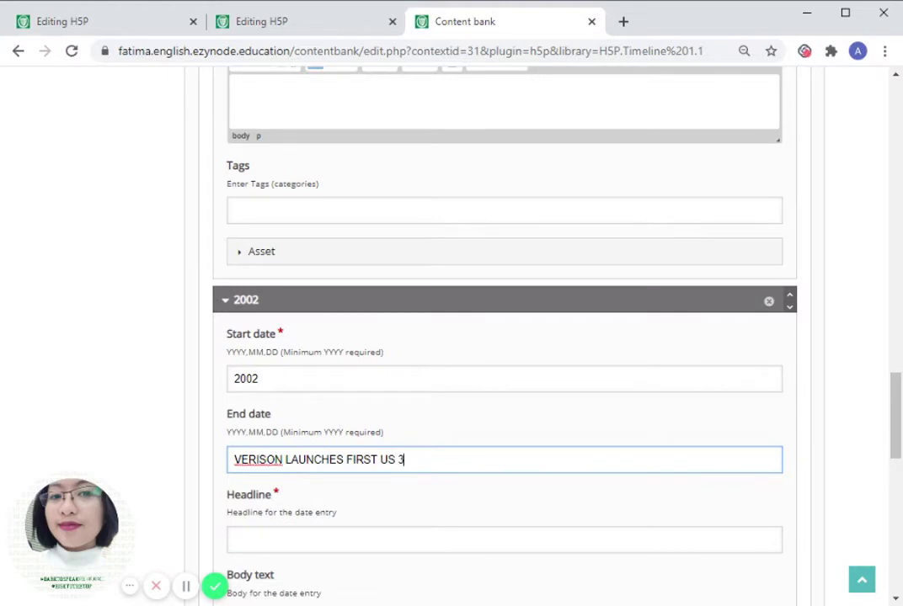
{"action": "type", "text": "G"}
{"action": "key", "text": "alt+Tab"}
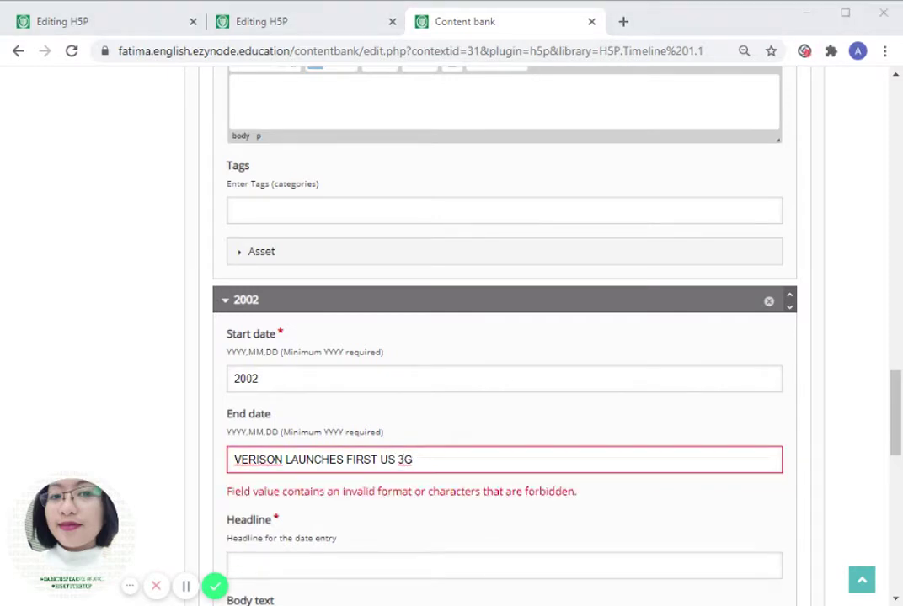
{"action": "key", "text": "alt+Tab"}
{"action": "type", "text": "N"}
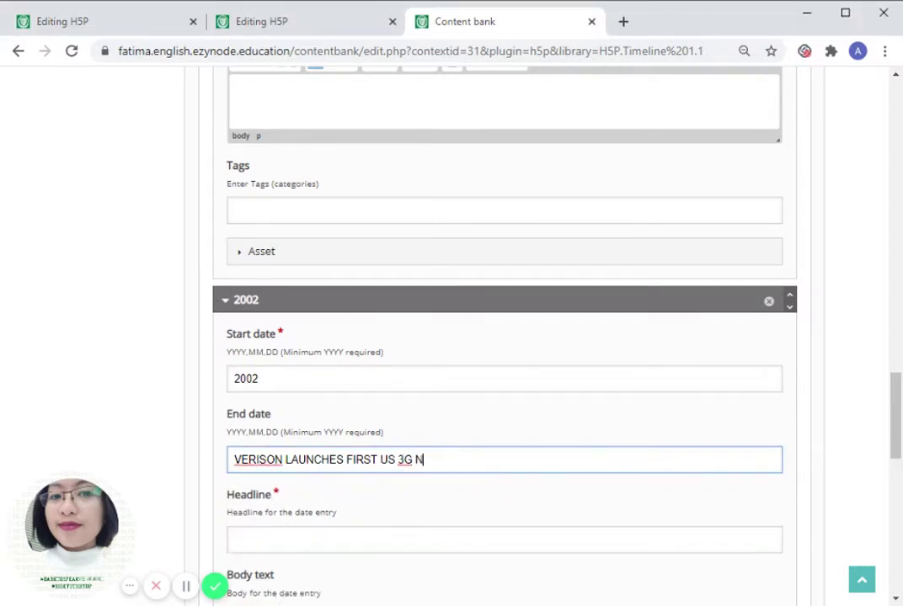
{"action": "type", "text": "ETWORK"}
{"action": "scroll", "coordinate": [339, 475], "scroll_direction": "down", "scroll_amount": 2}
{"action": "key", "text": "Tab"}
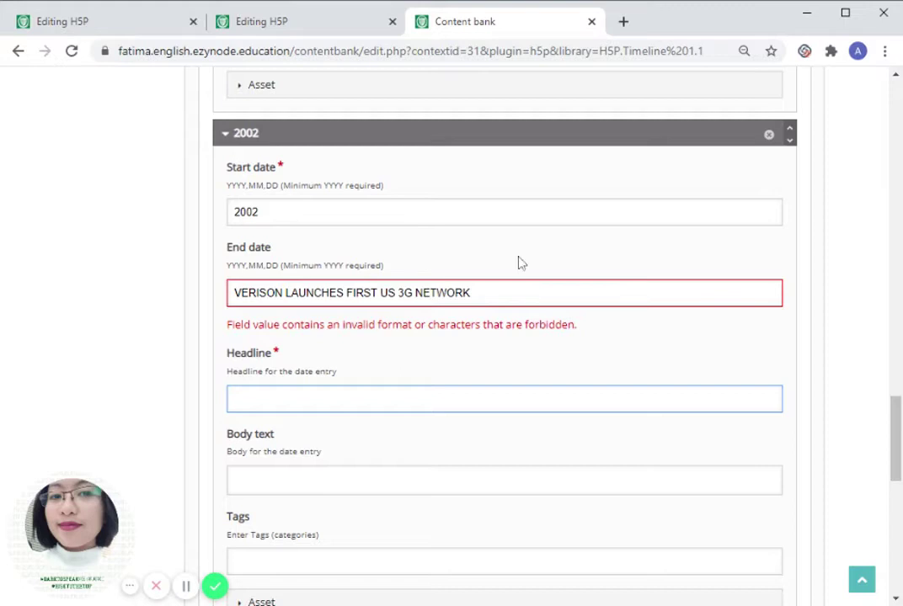
Step: Move the VERISON LAUNCHES FIRST US 3G NETWORK text from the 2002 entry's end date to its headline
{"action": "left_click_drag", "start_coordinate": [472, 293], "coordinate": [211, 304]}
{"action": "key", "text": "ctrl+c"}
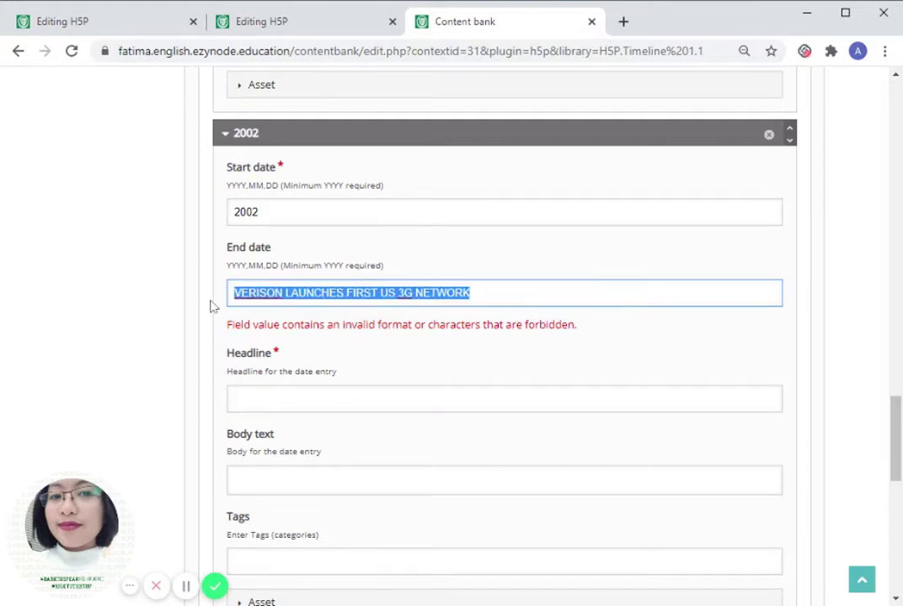
{"action": "key", "text": "BackSpace"}
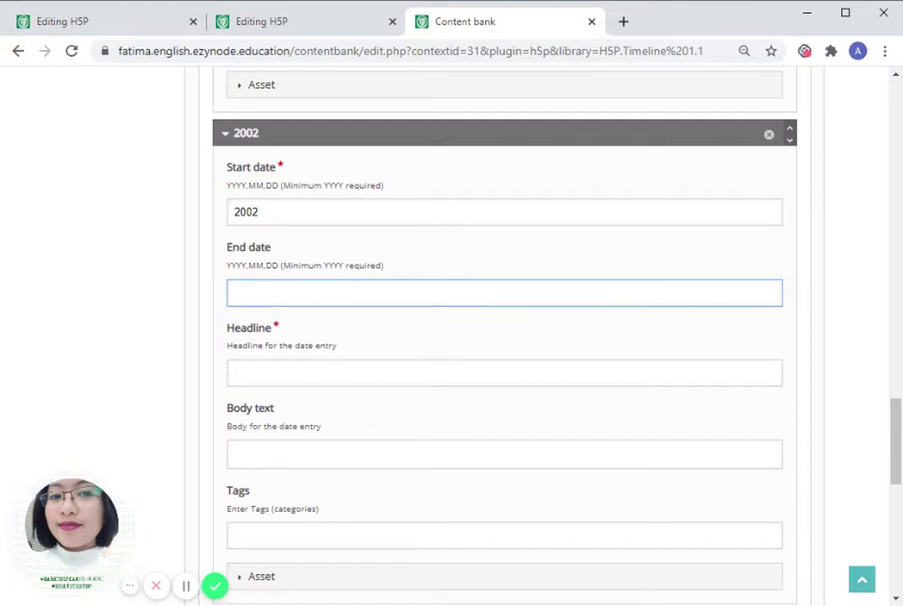
{"action": "key", "text": "Tab"}
{"action": "key", "text": "ctrl+v"}
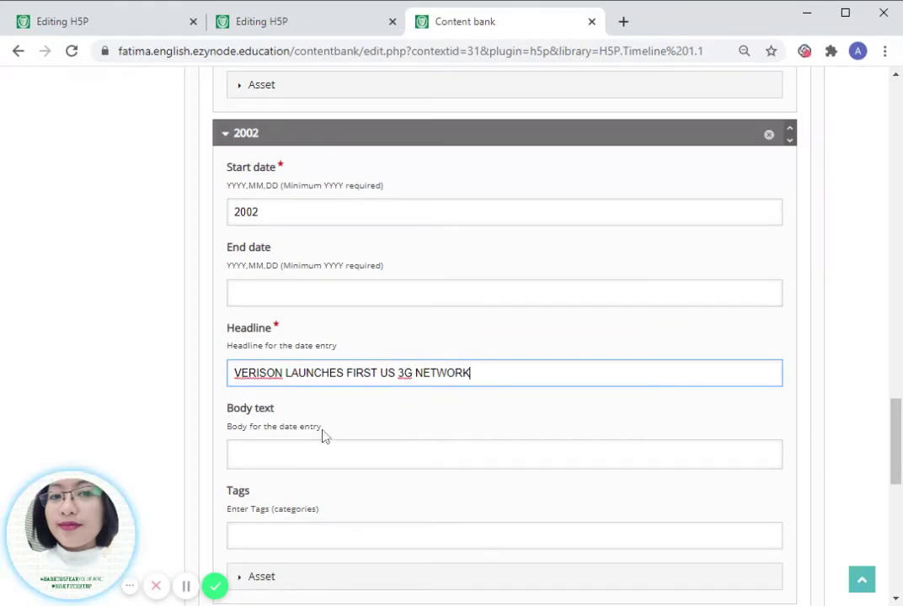
Step: Correct the spelling of VERISON to VERIZON in the 2002 entry's headline
{"action": "key", "text": "alt+Tab"}
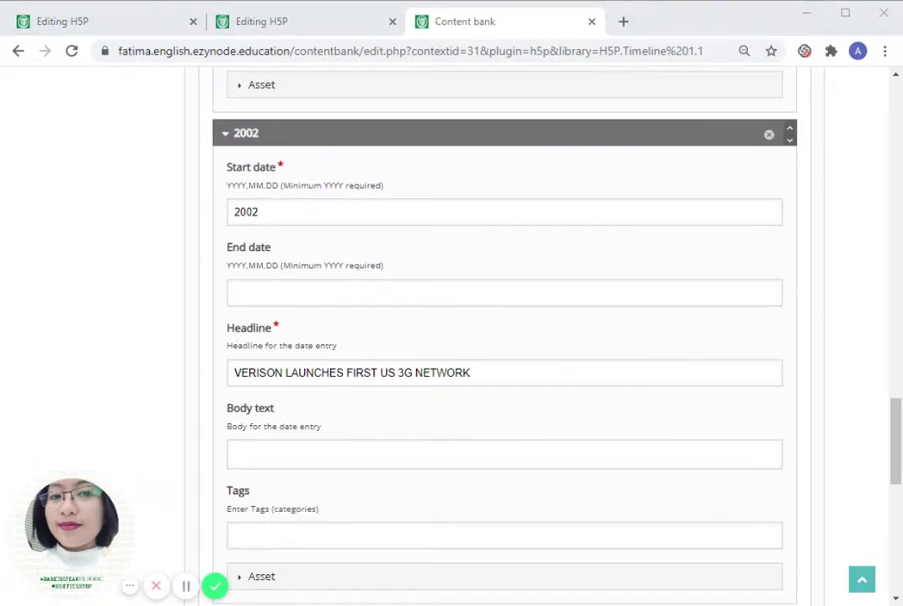
{"action": "key", "text": "alt+Tab"}
{"action": "left_click", "coordinate": [259, 373]}
{"action": "key", "text": "Delete"}
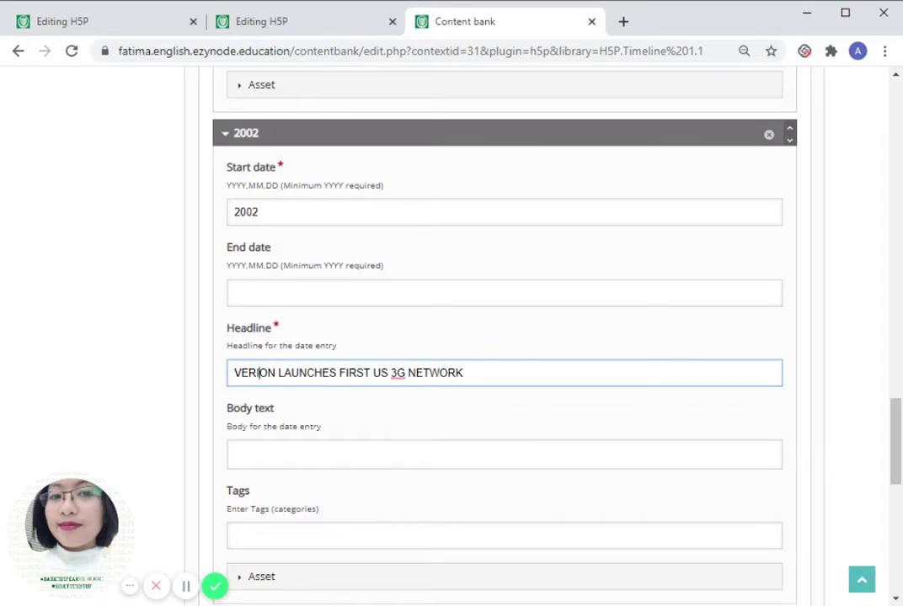
{"action": "type", "text": "Z"}
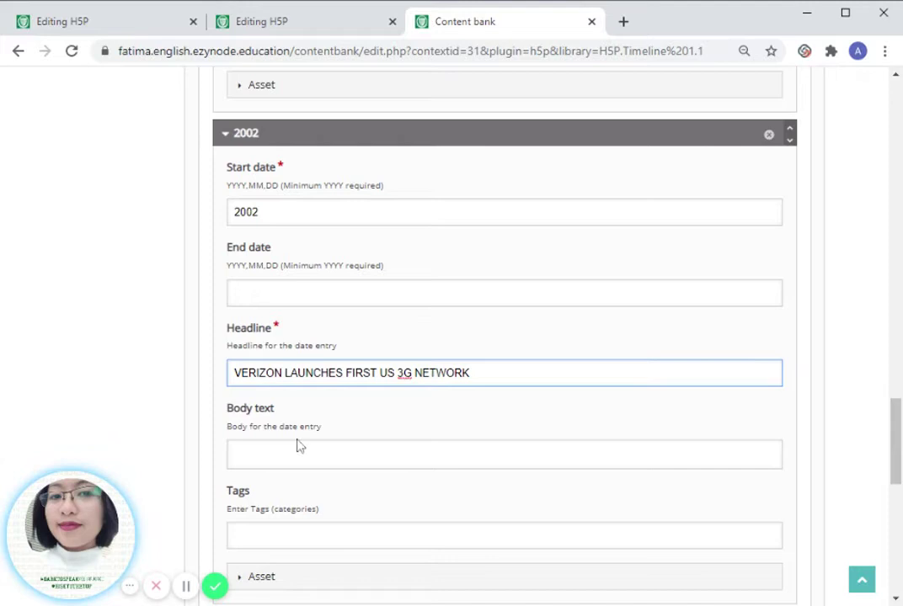
Step: Add a third date entry to the timeline with the start date 2004
{"action": "scroll", "coordinate": [299, 447], "scroll_direction": "down", "scroll_amount": 2}
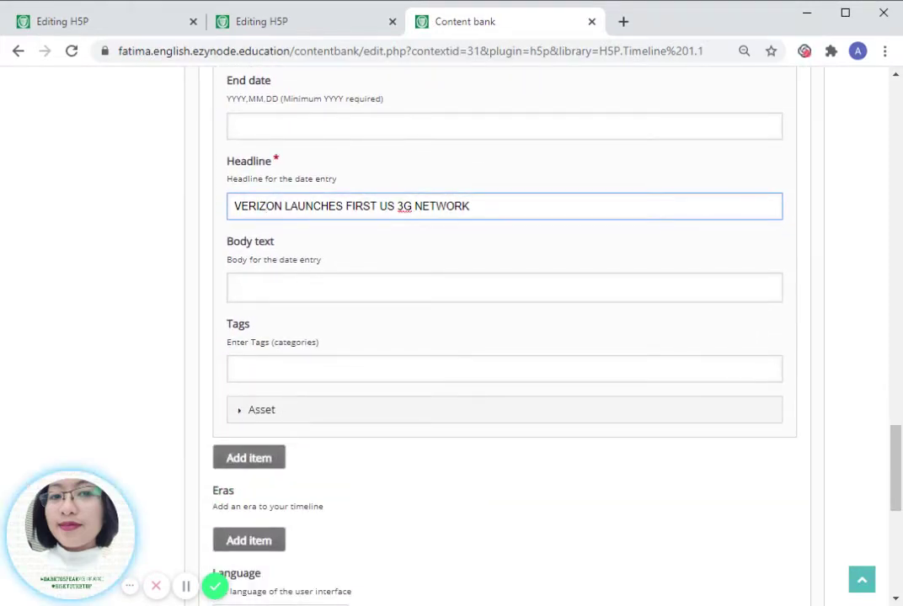
{"action": "scroll", "coordinate": [254, 479], "scroll_direction": "down", "scroll_amount": 2}
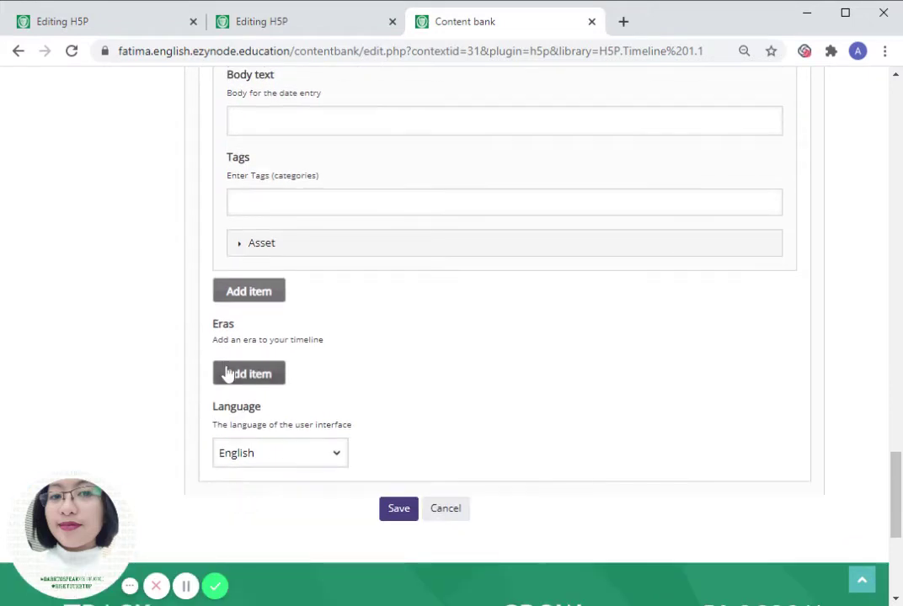
{"action": "left_click", "coordinate": [264, 291]}
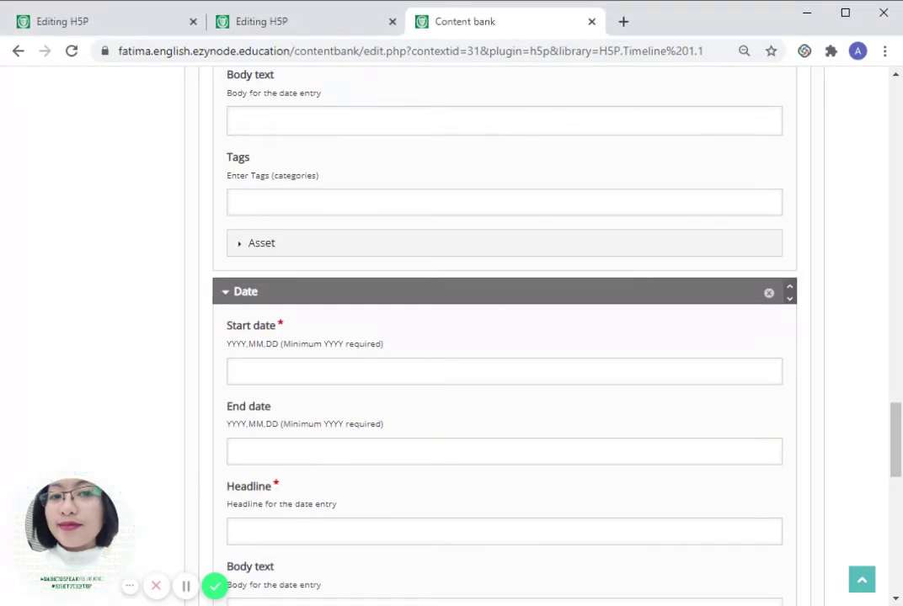
{"action": "left_click", "coordinate": [328, 450]}
{"action": "left_click", "coordinate": [327, 372]}
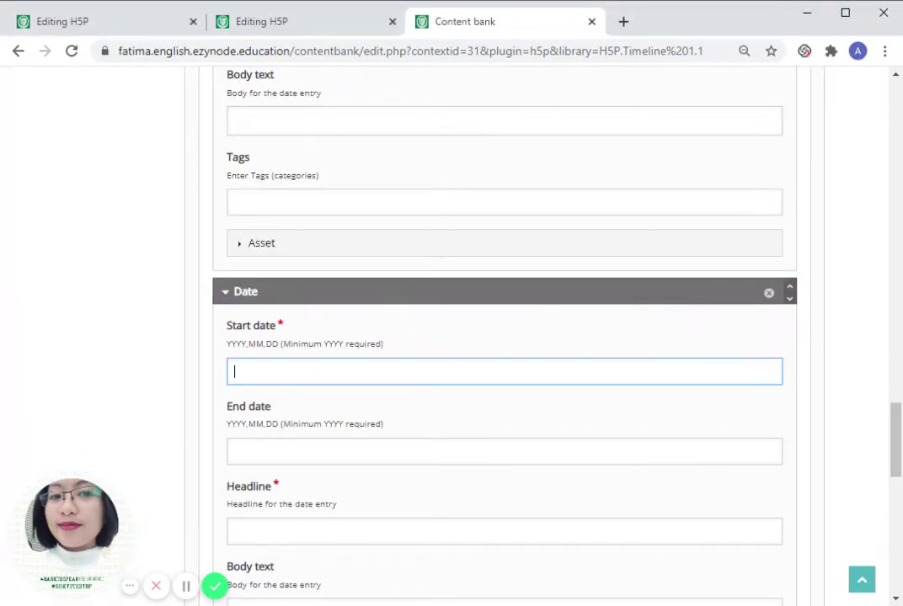
{"action": "type", "text": "2004"}
{"action": "key", "text": "Tab"}
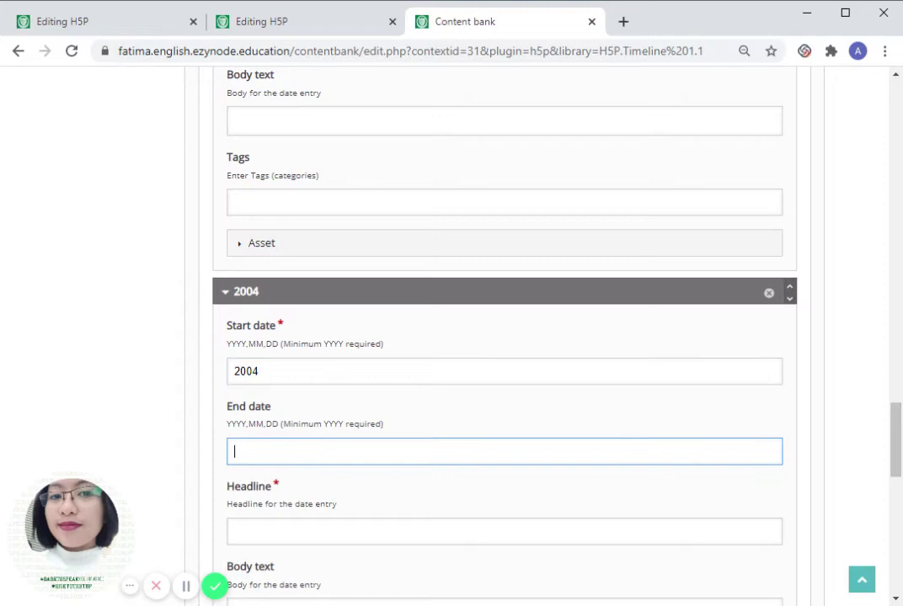
Step: Enter FB LAUNCHES as the headline of the 2004 entry
{"action": "key", "text": "Tab"}
{"action": "type", "text": "f"}
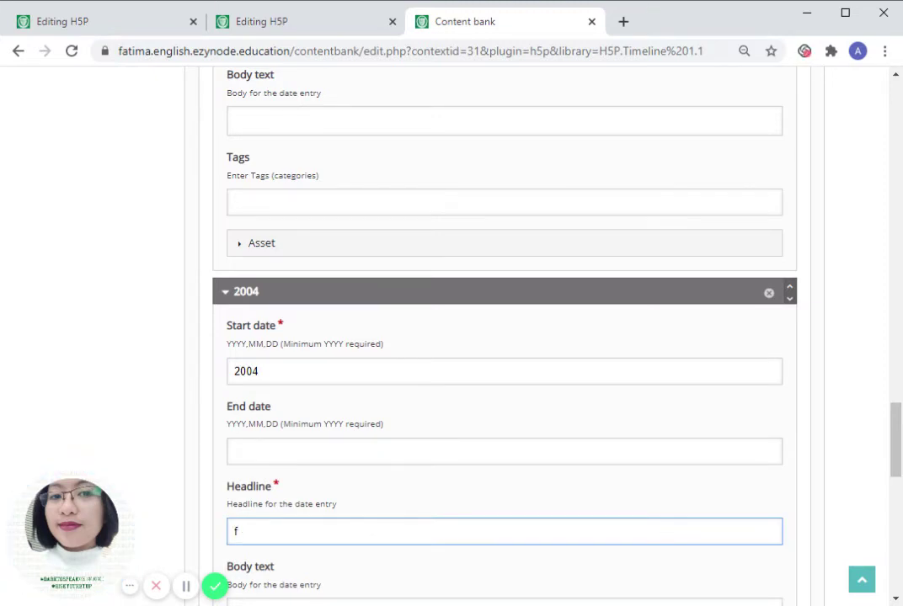
{"action": "type", "text": "B "}
{"action": "type", "text": "LAN"}
{"action": "type", "text": "NCHES"}
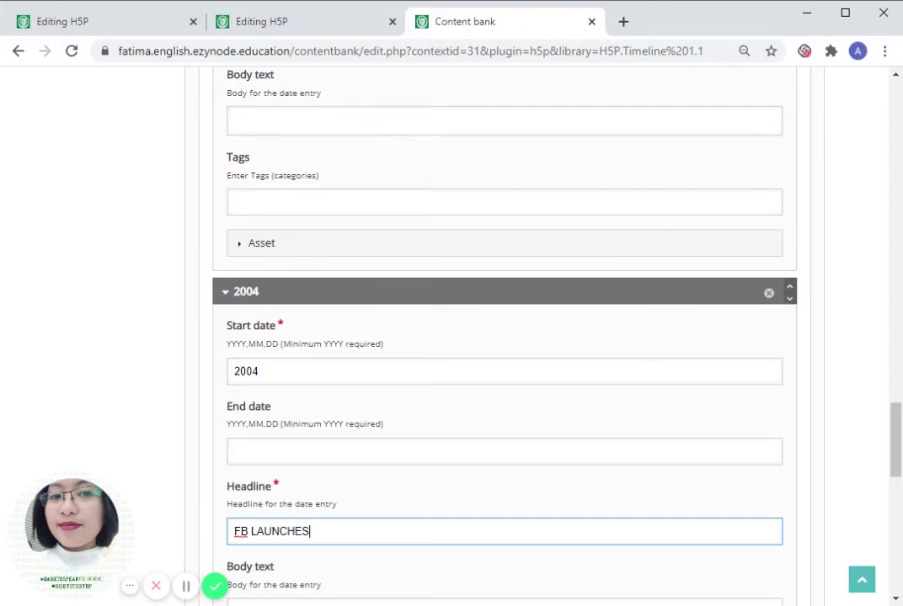
Step: Add a fourth date entry to the timeline with the start date 2005
{"action": "scroll", "coordinate": [308, 433], "scroll_direction": "down", "scroll_amount": 2}
{"action": "scroll", "coordinate": [250, 347], "scroll_direction": "down", "scroll_amount": 4}
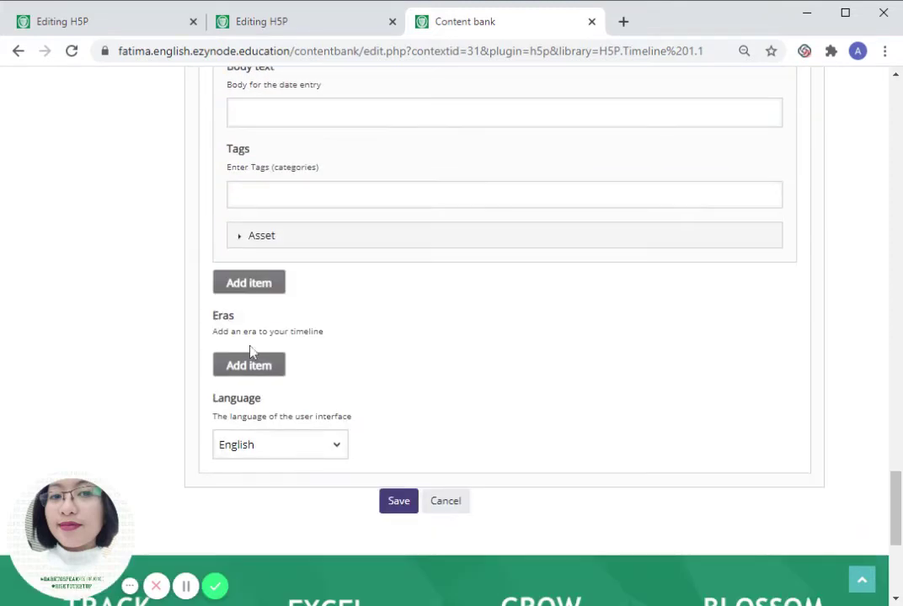
{"action": "left_click", "coordinate": [251, 285]}
{"action": "left_click", "coordinate": [263, 355]}
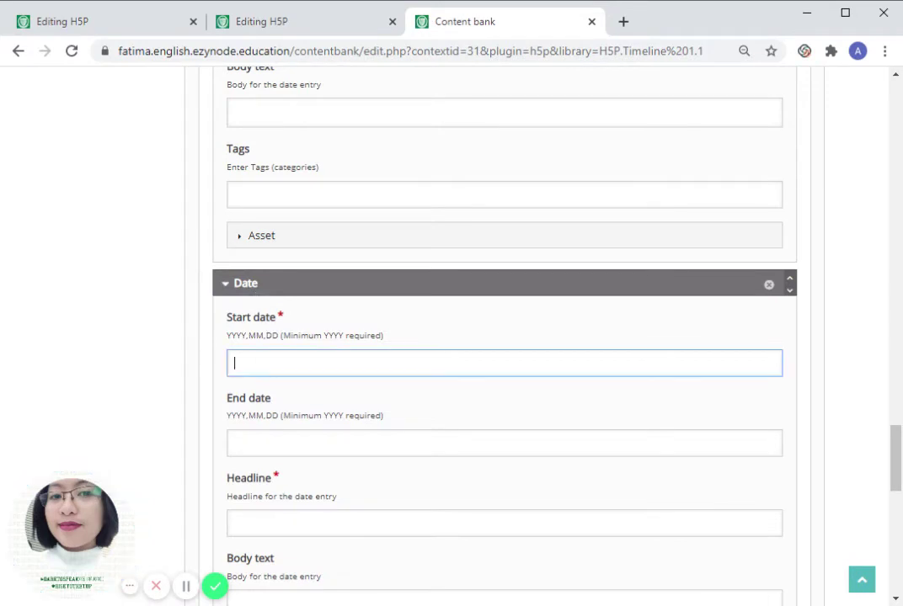
{"action": "type", "text": "00"}
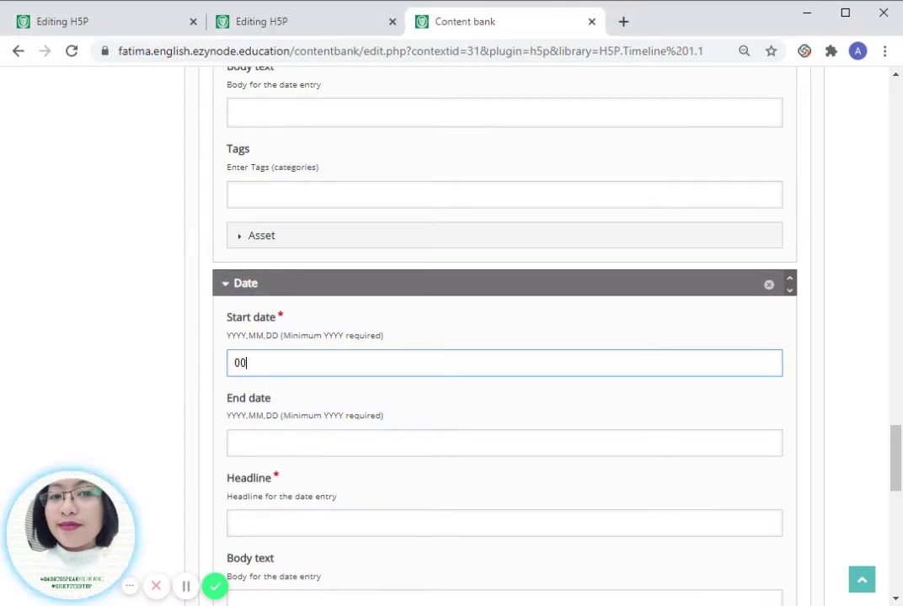
{"action": "type", "text": "005"}
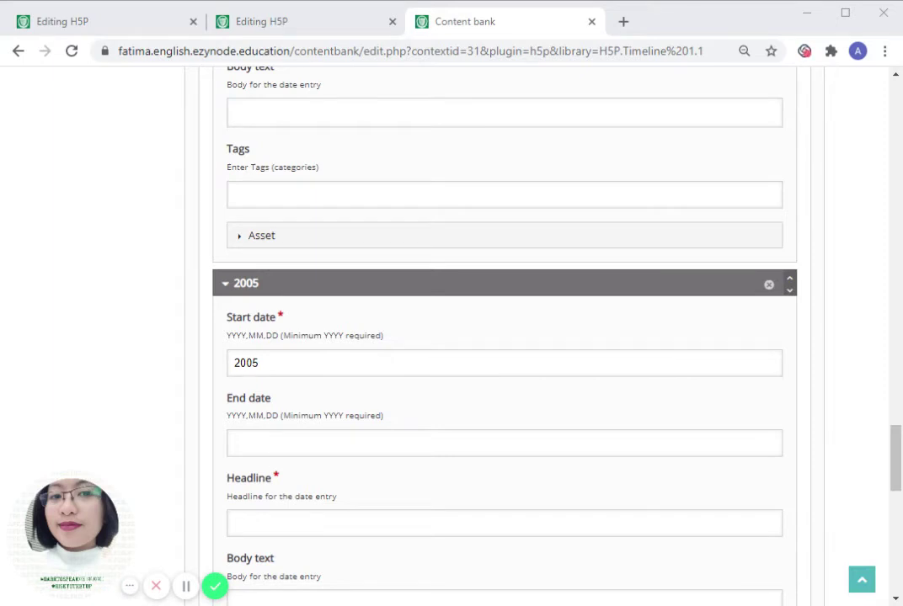
Step: Enter XBOX 360 LAUNCHES as the headline of the 2005 entry
{"action": "left_click", "coordinate": [253, 443]}
{"action": "left_click", "coordinate": [253, 522]}
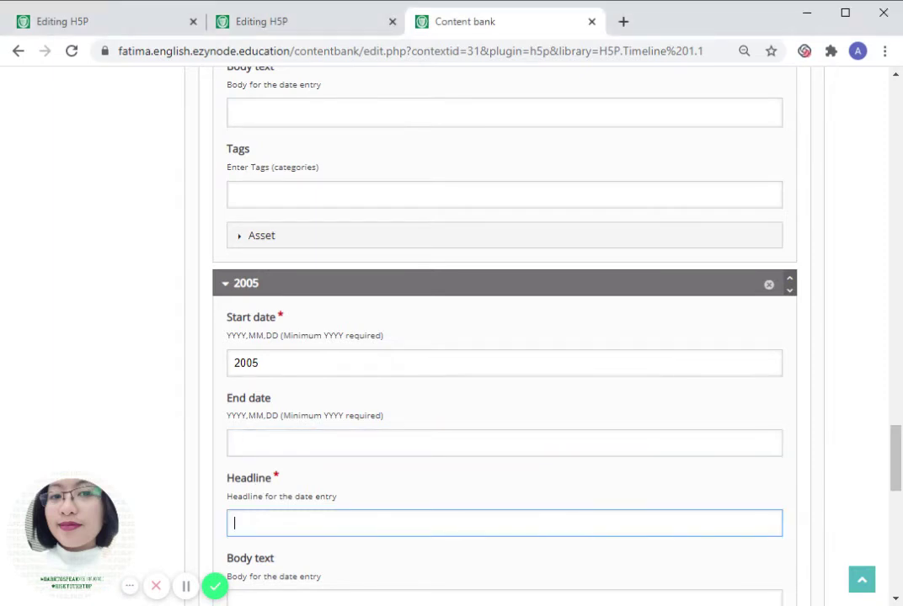
{"action": "type", "text": "XBOX 360 LK"}
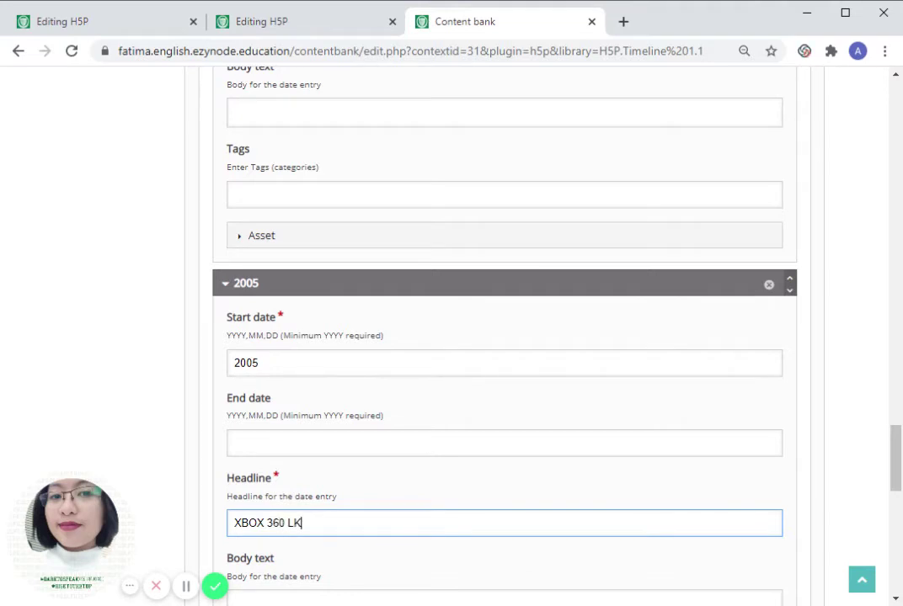
{"action": "key", "text": "BackSpace"}
{"action": "type", "text": "AUNCHES"}
Step: Add a fifth date entry to the timeline with the start date 2006
{"action": "scroll", "coordinate": [266, 514], "scroll_direction": "up", "scroll_amount": 1}
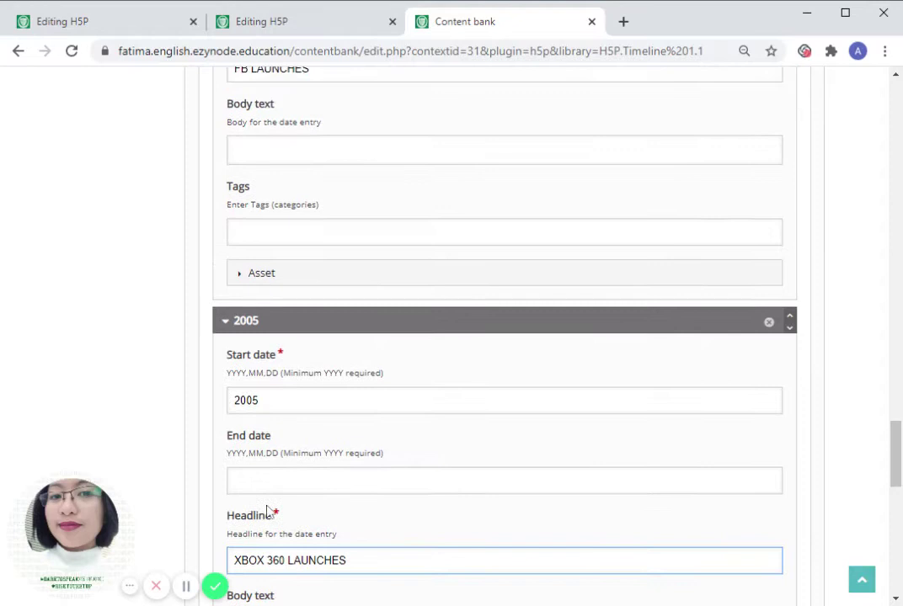
{"action": "scroll", "coordinate": [353, 479], "scroll_direction": "down", "scroll_amount": 4}
{"action": "scroll", "coordinate": [286, 371], "scroll_direction": "down", "scroll_amount": 1}
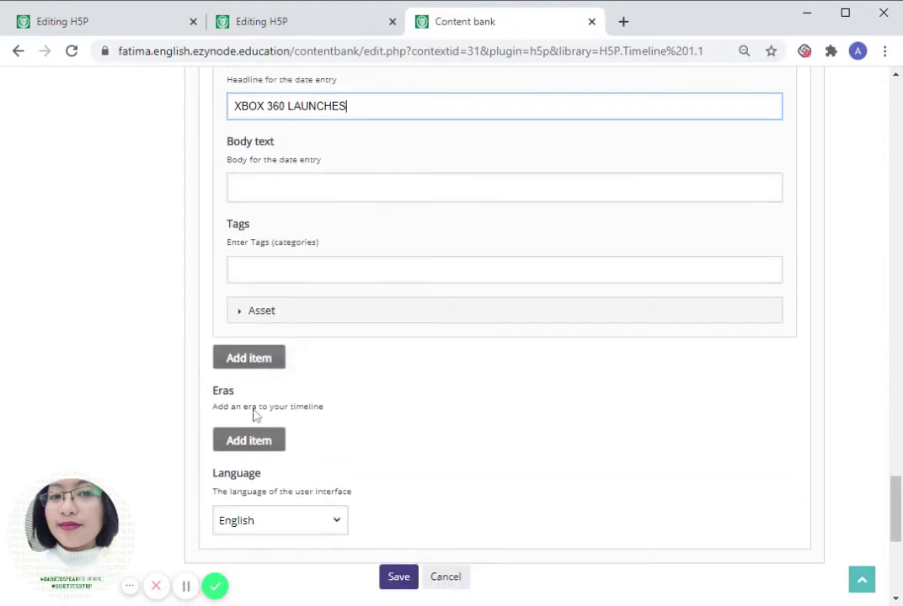
{"action": "left_click", "coordinate": [254, 359]}
{"action": "left_click", "coordinate": [235, 438]}
{"action": "type", "text": "2"}
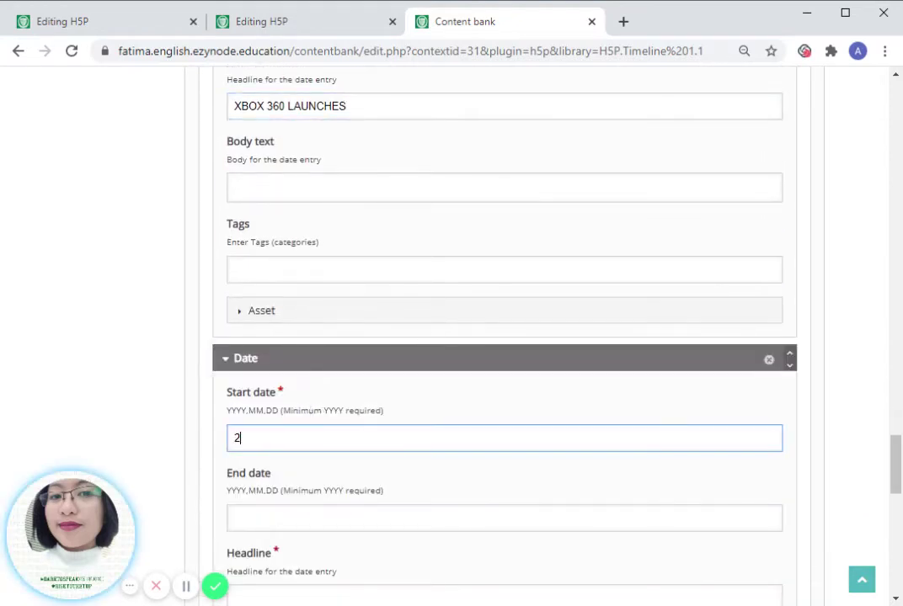
{"action": "type", "text": "00+"}
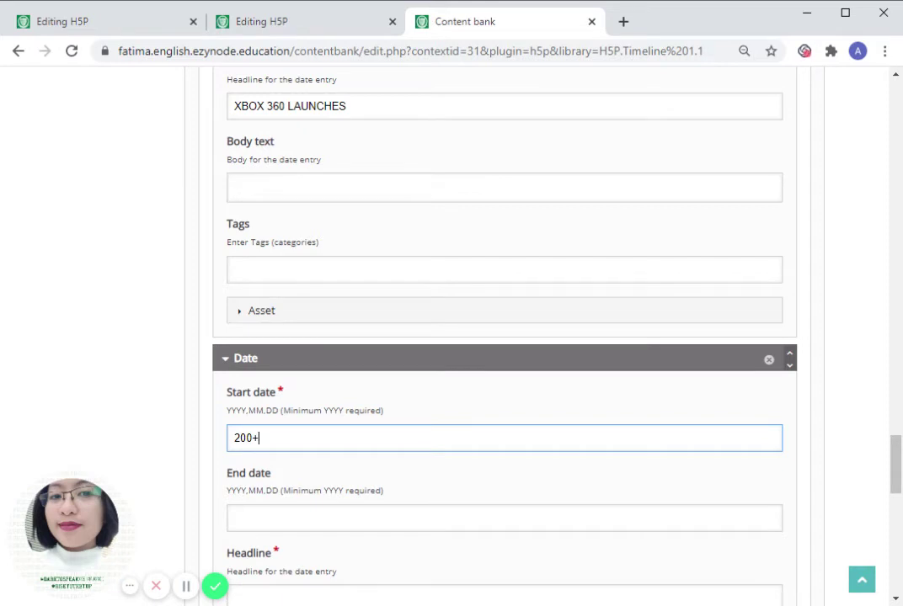
{"action": "type", "text": "66"}
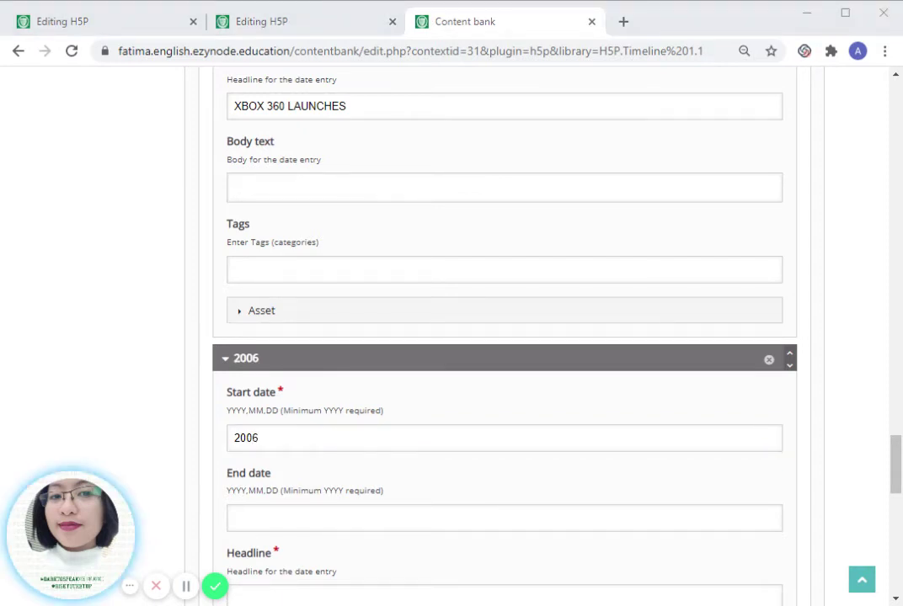
Step: Enter BLU RAY PLAYERS RELEASED as the headline of the 2006 entry
{"action": "left_click", "coordinate": [217, 507]}
{"action": "scroll", "coordinate": [262, 419], "scroll_direction": "down", "scroll_amount": 4}
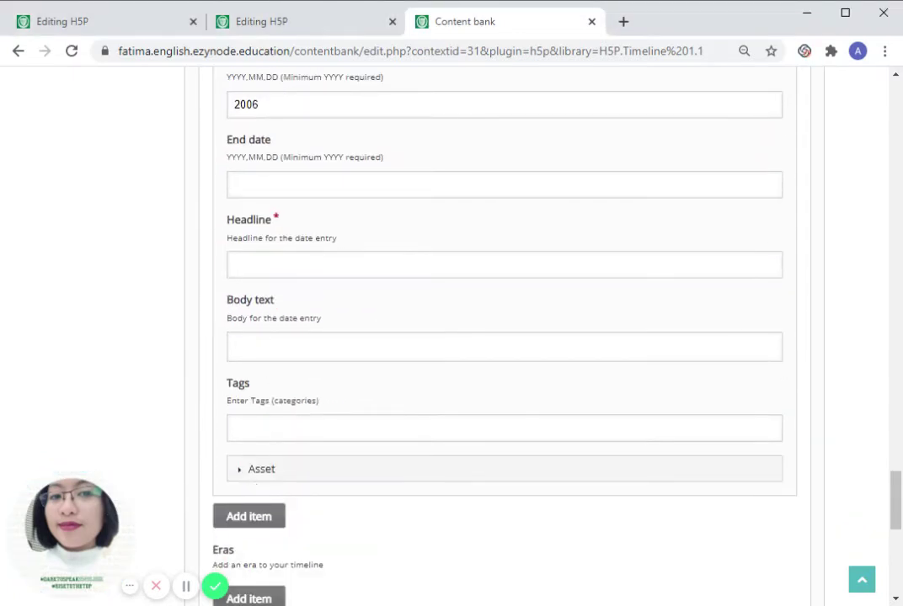
{"action": "left_click", "coordinate": [261, 346]}
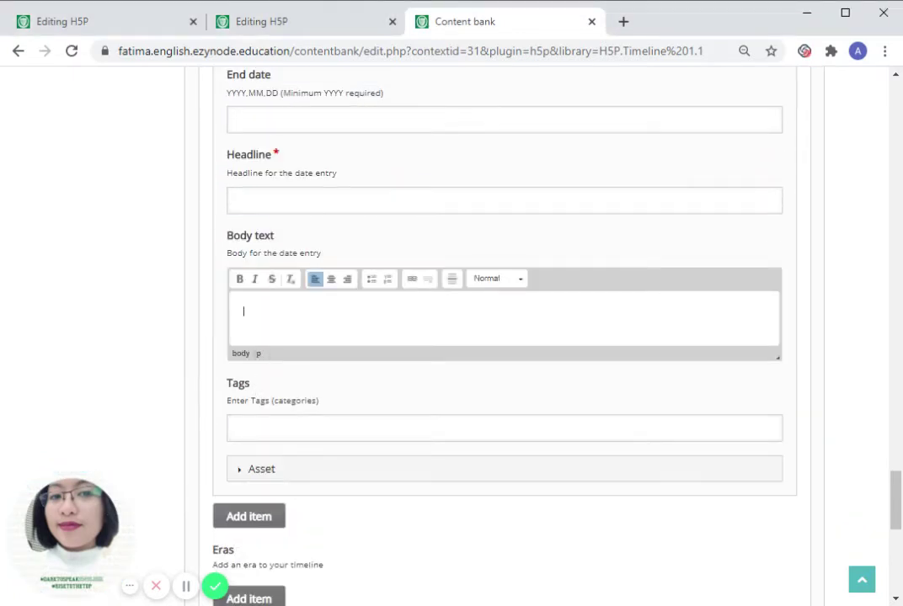
{"action": "left_click", "coordinate": [261, 200]}
{"action": "type", "text": "BLI "}
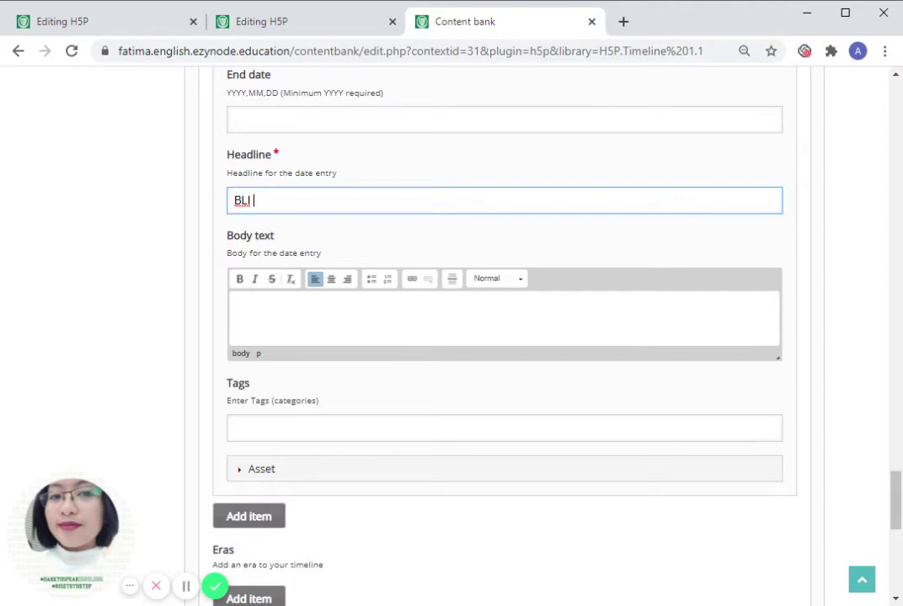
{"action": "type", "text": "RAY PLAYERS RELEASED"}
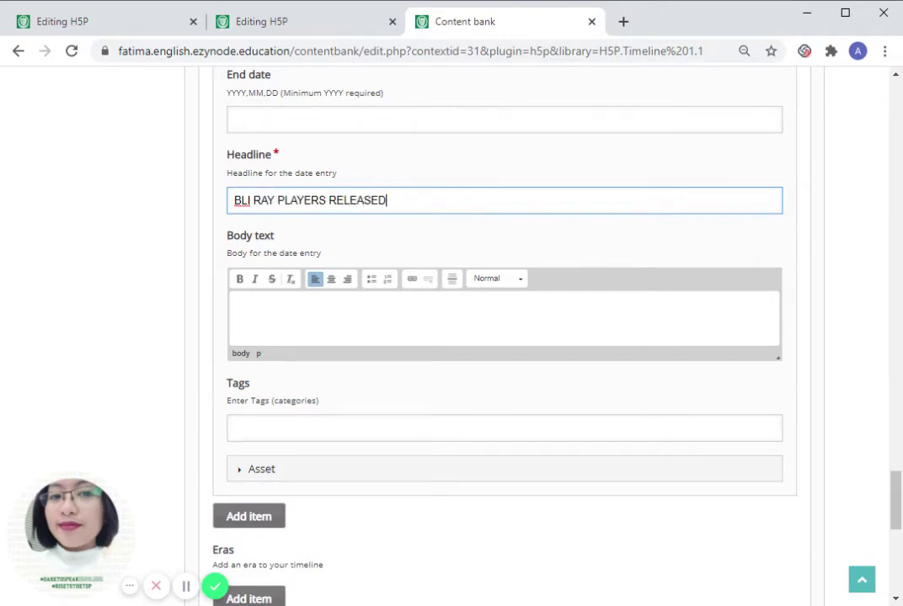
Step: Add a sixth date entry to the timeline with the start date 2007
{"action": "scroll", "coordinate": [312, 246], "scroll_direction": "down", "scroll_amount": 3}
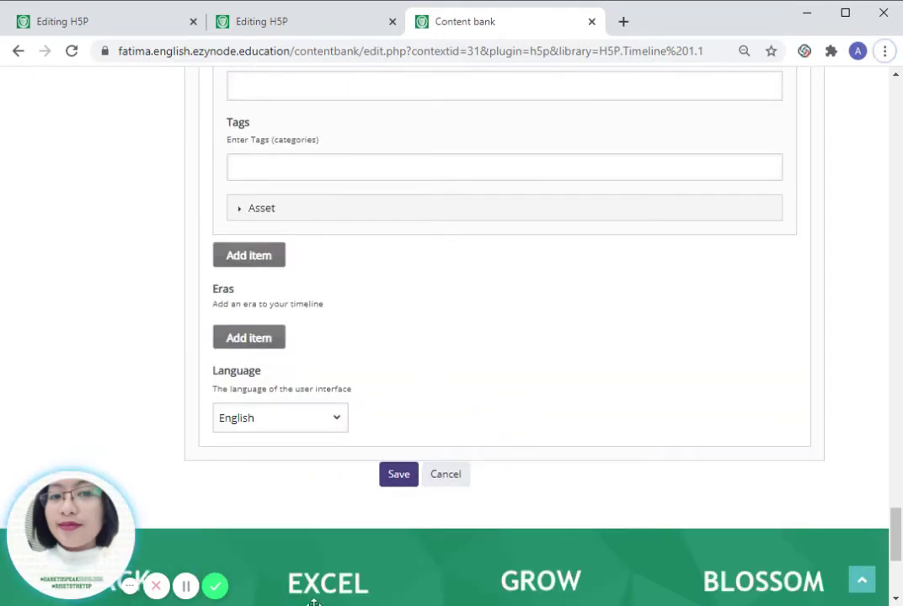
{"action": "left_click", "coordinate": [186, 585]}
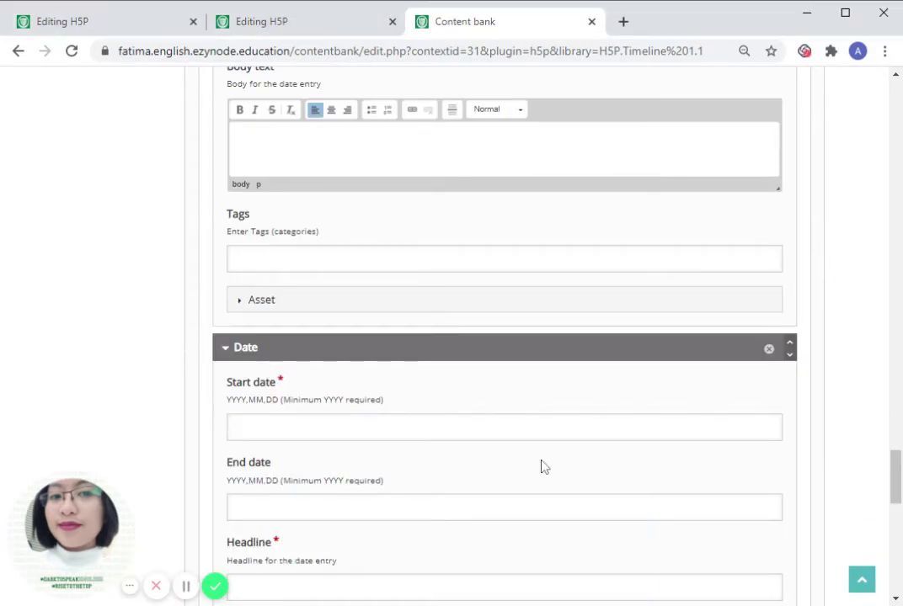
{"action": "scroll", "coordinate": [540, 467], "scroll_direction": "up", "scroll_amount": 1}
{"action": "scroll", "coordinate": [312, 248], "scroll_direction": "up", "scroll_amount": 1}
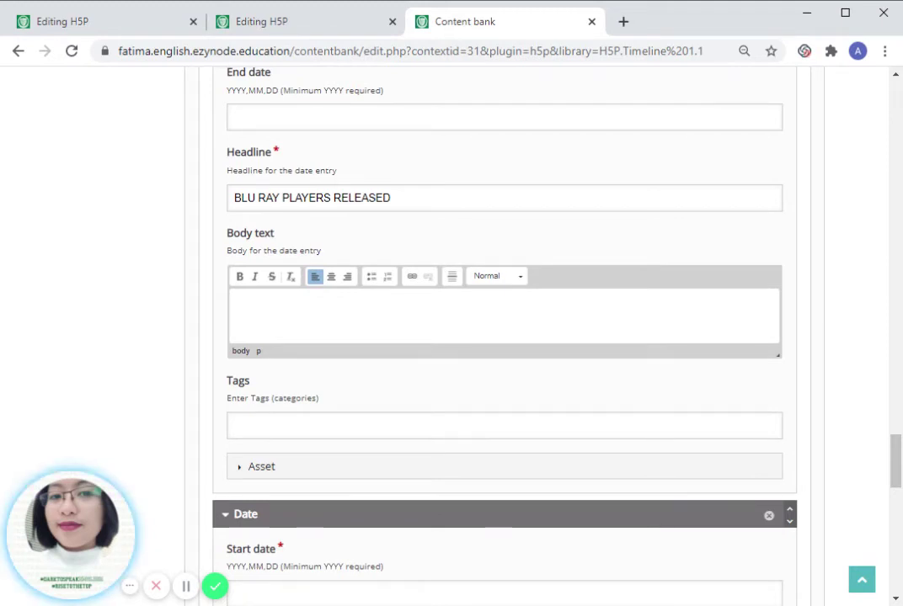
{"action": "scroll", "coordinate": [330, 157], "scroll_direction": "up", "scroll_amount": 2}
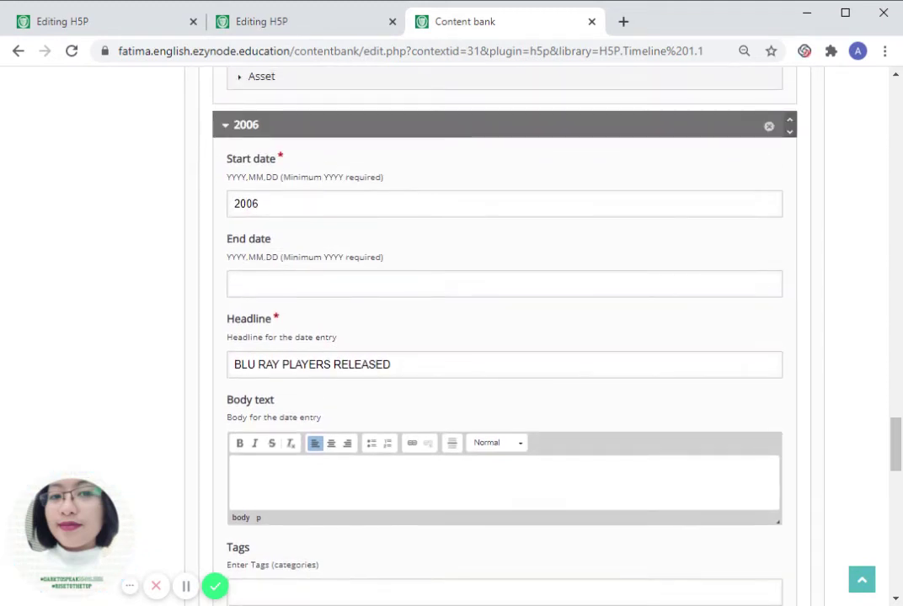
{"action": "scroll", "coordinate": [261, 390], "scroll_direction": "down", "scroll_amount": 1}
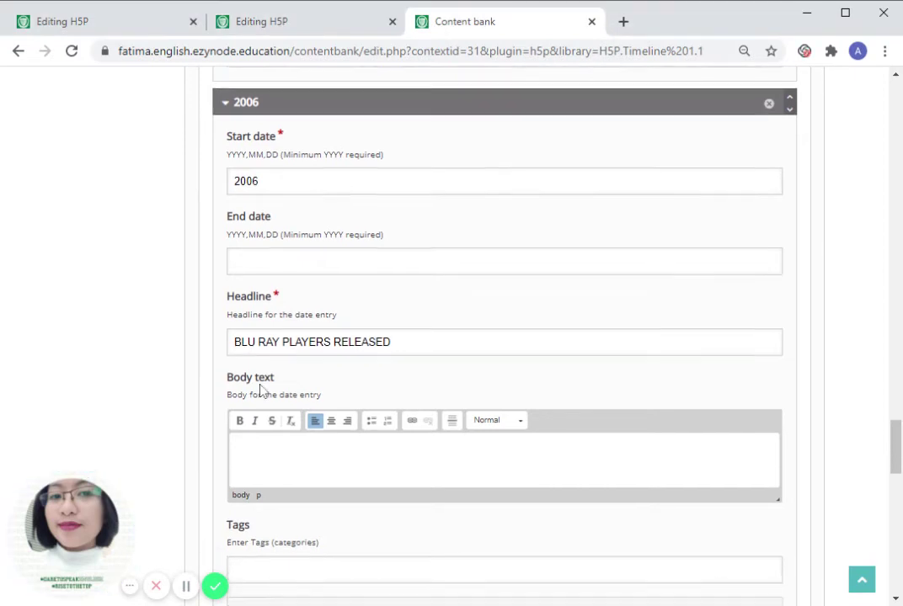
{"action": "scroll", "coordinate": [261, 389], "scroll_direction": "down", "scroll_amount": 4}
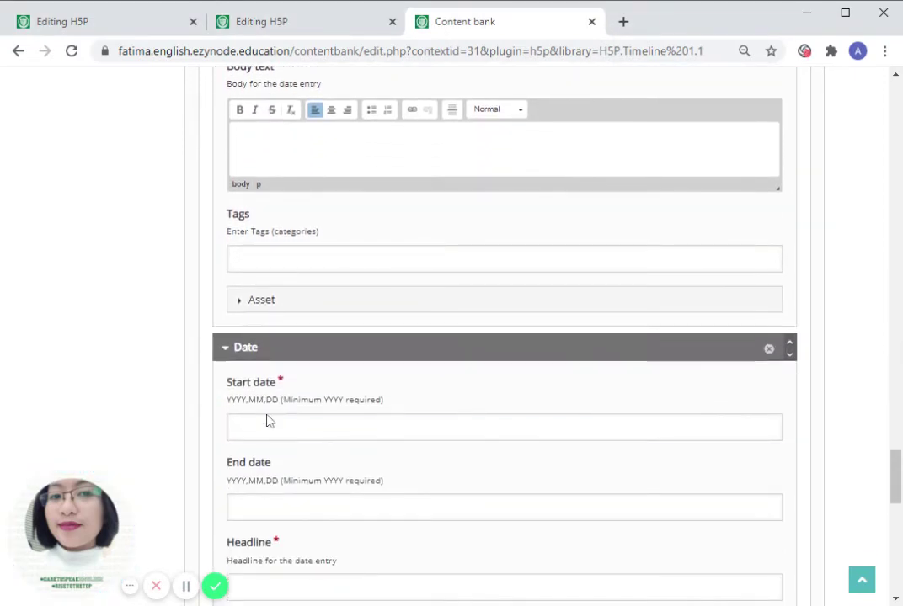
{"action": "left_click", "coordinate": [269, 421]}
{"action": "type", "text": "2007"}
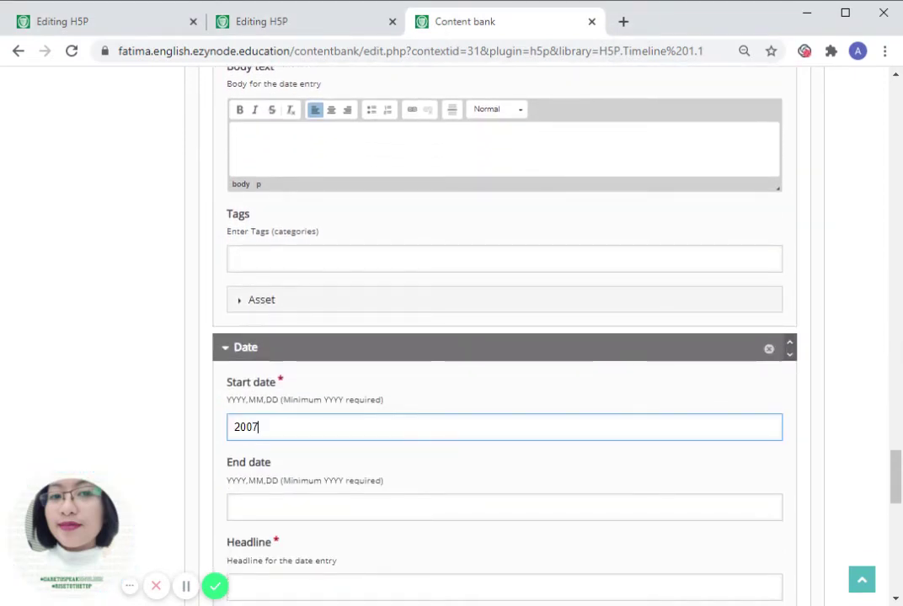
Step: Enter TWITTER LAUNCHES as the end date of the 2007 entry
{"action": "key", "text": "alt+Tab"}
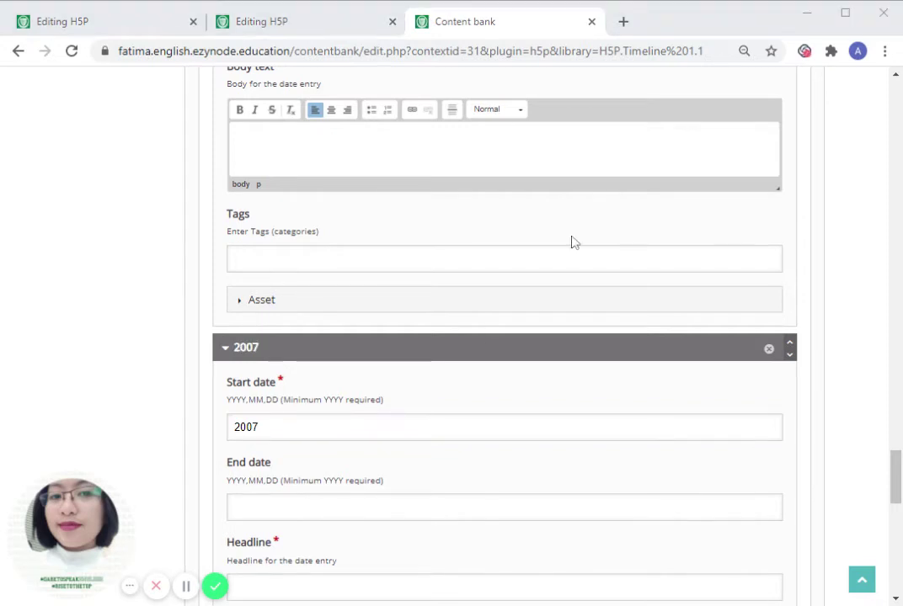
{"action": "left_click", "coordinate": [308, 426]}
{"action": "scroll", "coordinate": [222, 487], "scroll_direction": "down", "scroll_amount": 1}
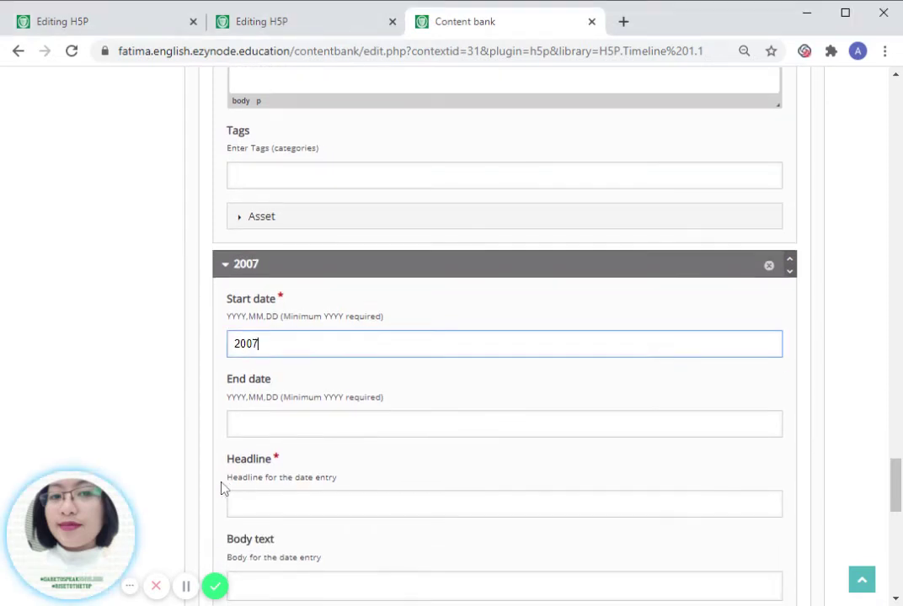
{"action": "left_click", "coordinate": [261, 424]}
{"action": "type", "text": "T"}
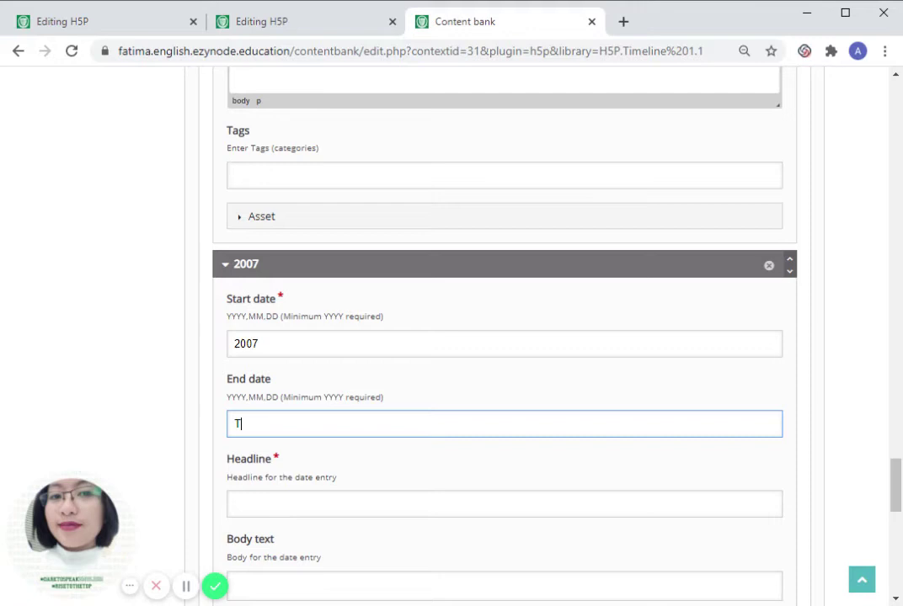
{"action": "type", "text": "WITTER"}
{"action": "key", "text": "alt+Tab"}
{"action": "key", "text": "alt+Tab"}
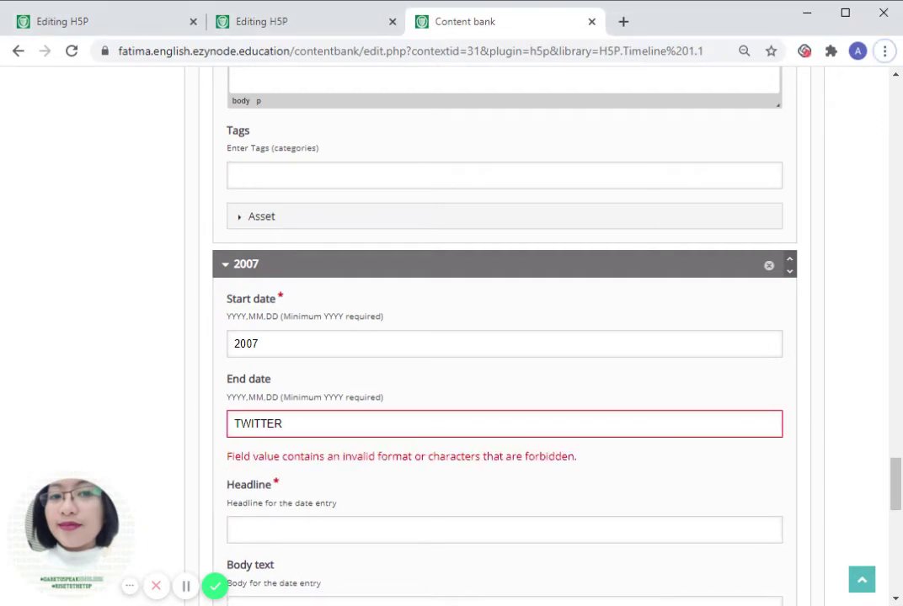
{"action": "left_click", "coordinate": [283, 424]}
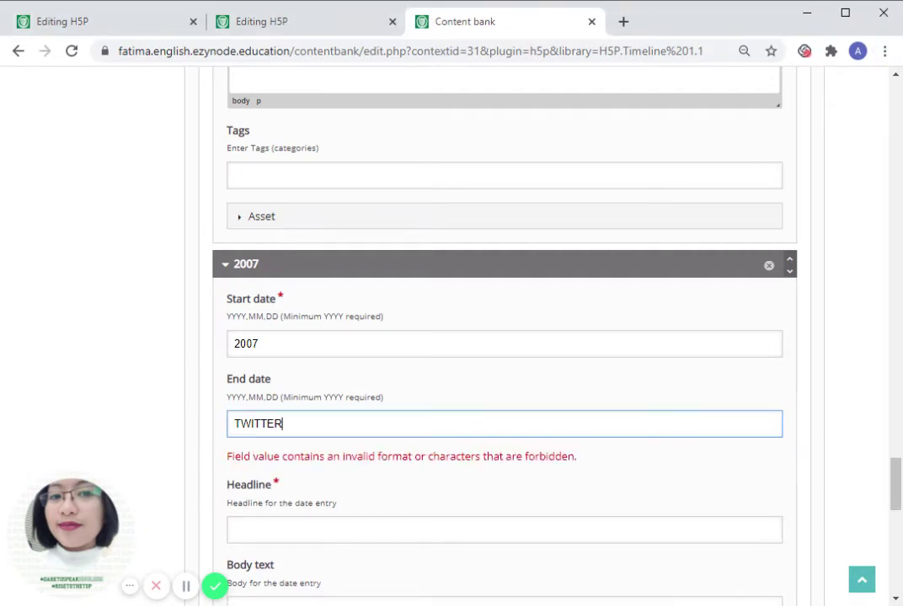
{"action": "type", "text": "LAUNCHES"}
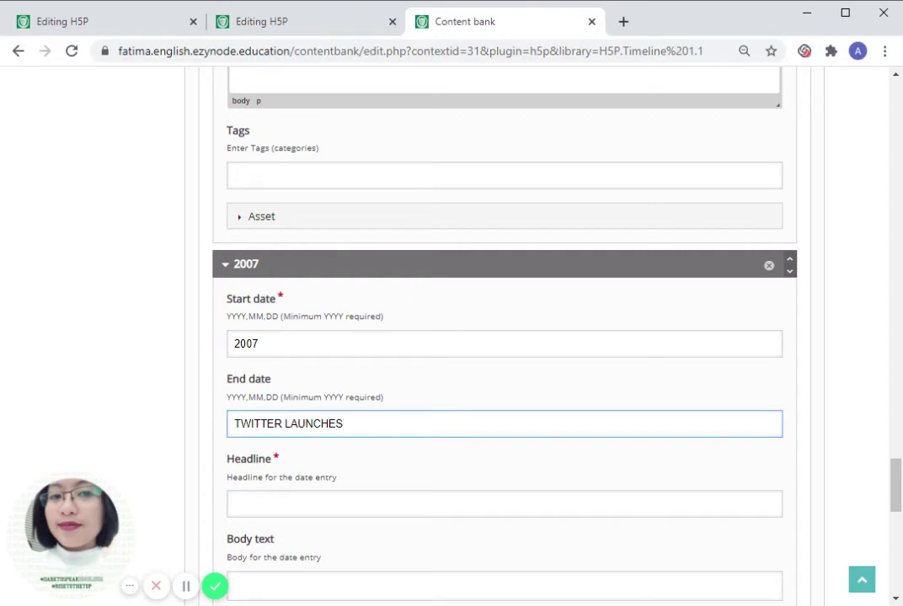
Step: Move the TWITTER LAUNCHES text from the 2007 entry's end date to its headline
{"action": "scroll", "coordinate": [270, 476], "scroll_direction": "down", "scroll_amount": 2}
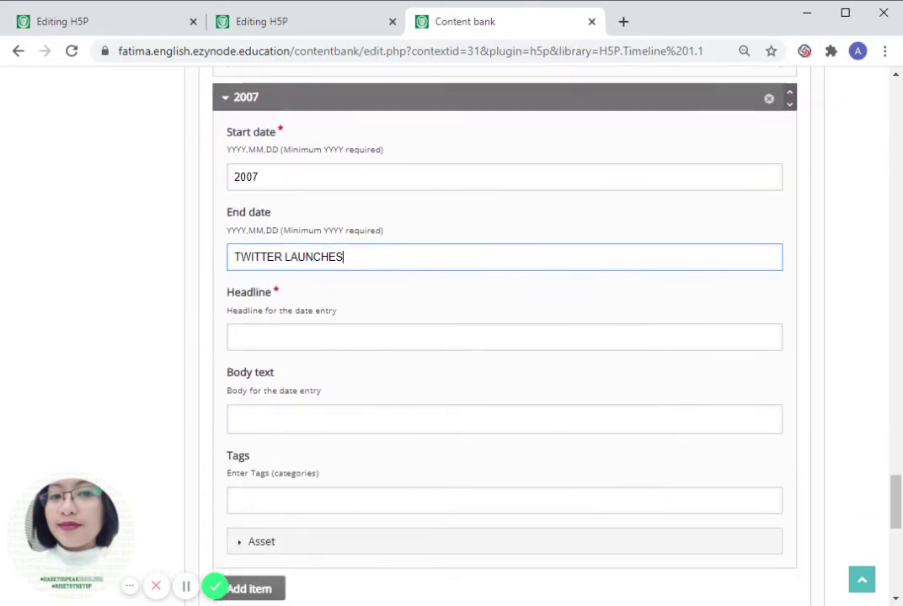
{"action": "scroll", "coordinate": [504, 337], "scroll_direction": "up", "scroll_amount": 5}
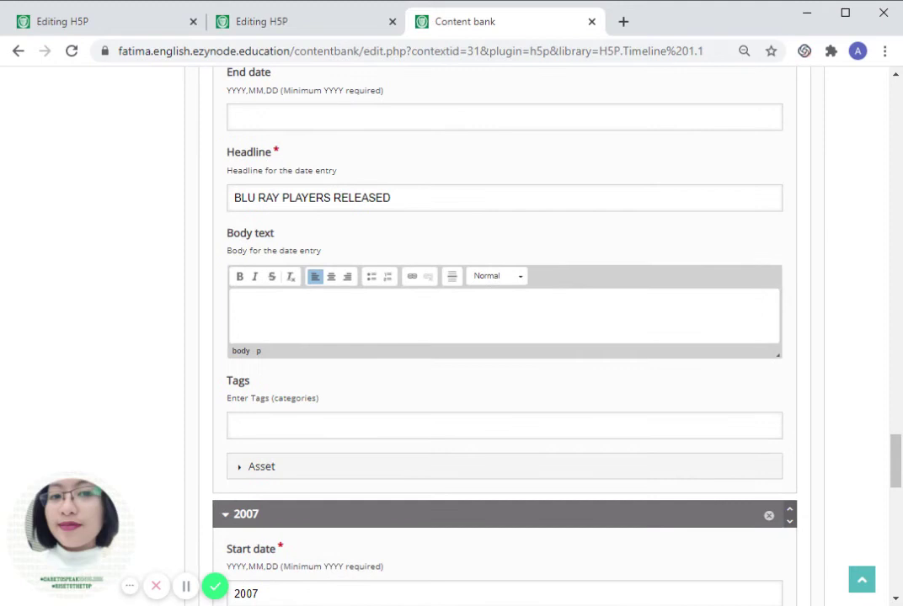
{"action": "scroll", "coordinate": [504, 337], "scroll_direction": "down", "scroll_amount": 5}
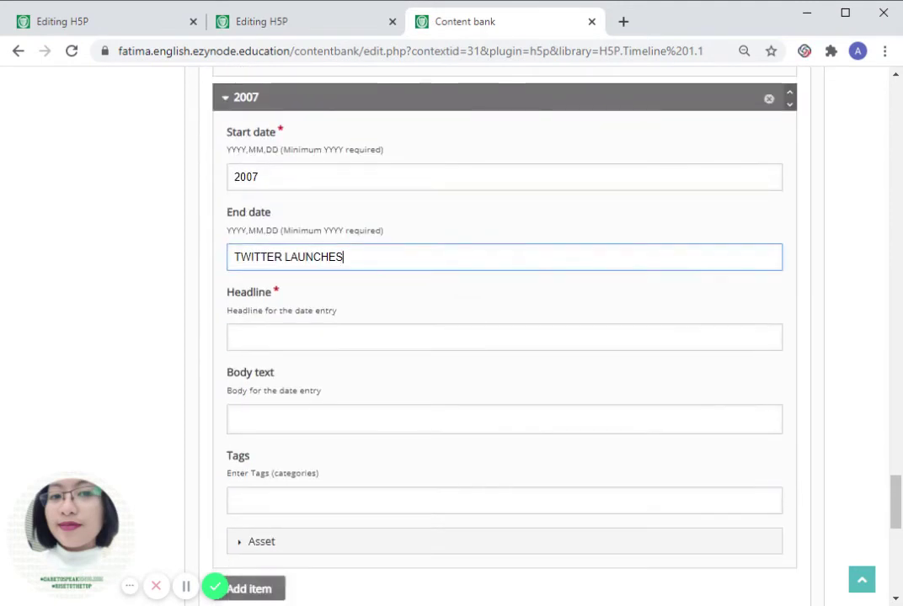
{"action": "left_click_drag", "start_coordinate": [345, 257], "coordinate": [305, 256]}
{"action": "key", "text": "shift+Home"}
{"action": "key", "text": "ctrl+x"}
{"action": "key", "text": "Tab"}
{"action": "key", "text": "ctrl+v"}
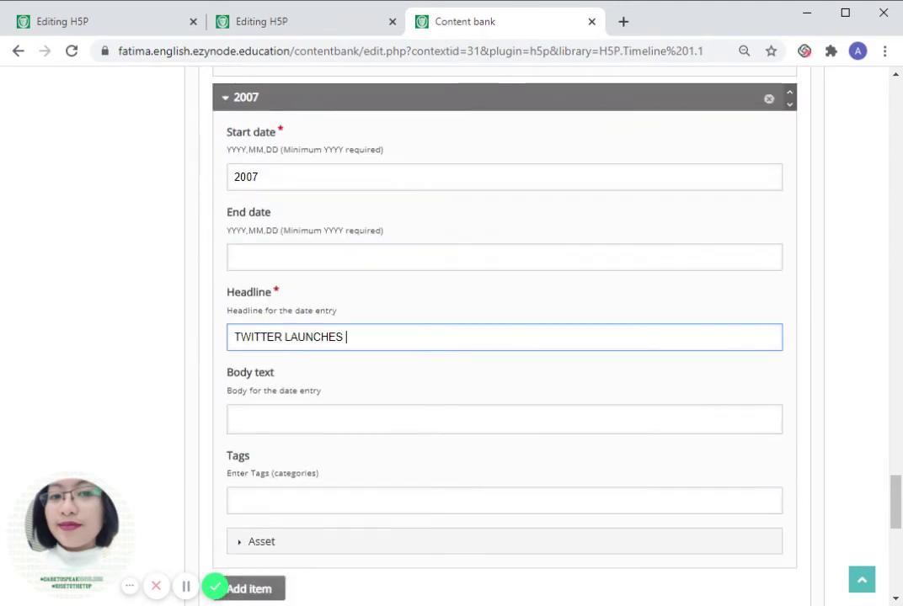
Step: Add a seventh date entry to the timeline with the start date 2008
{"action": "scroll", "coordinate": [504, 337], "scroll_direction": "down", "scroll_amount": 1}
{"action": "scroll", "coordinate": [250, 244], "scroll_direction": "down", "scroll_amount": 3}
{"action": "left_click", "coordinate": [250, 256]}
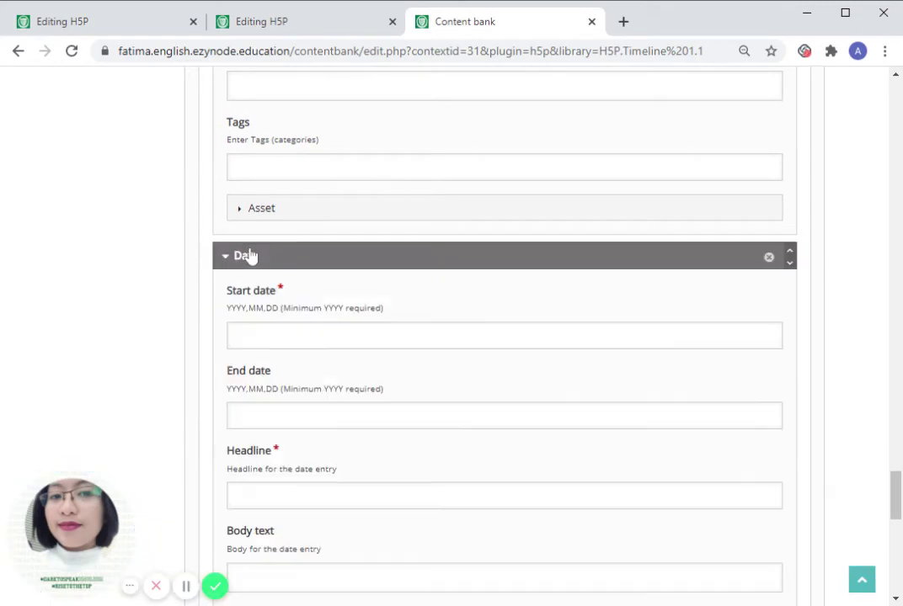
{"action": "left_click", "coordinate": [240, 335]}
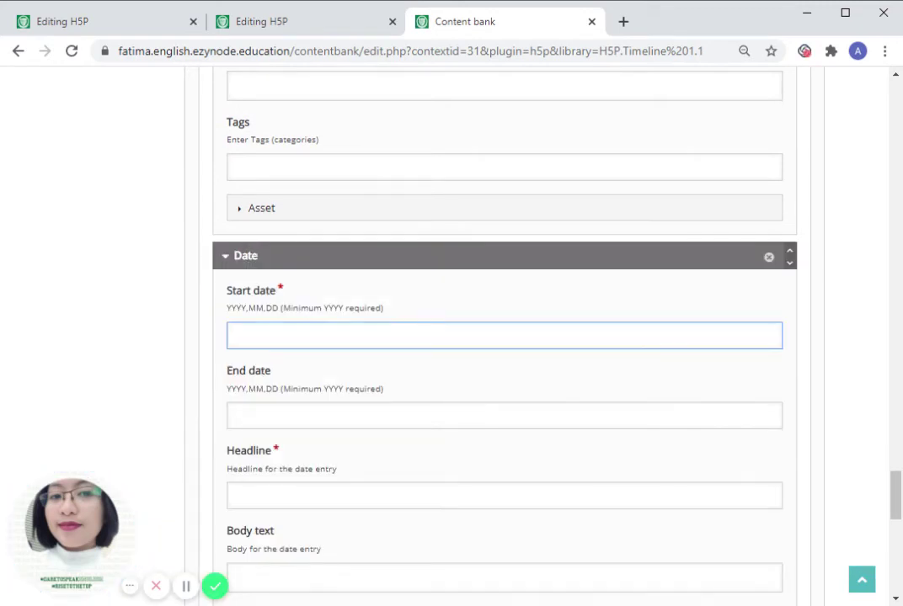
{"action": "type", "text": "2008"}
{"action": "left_click", "coordinate": [504, 578]}
{"action": "key", "text": "alt+Tab"}
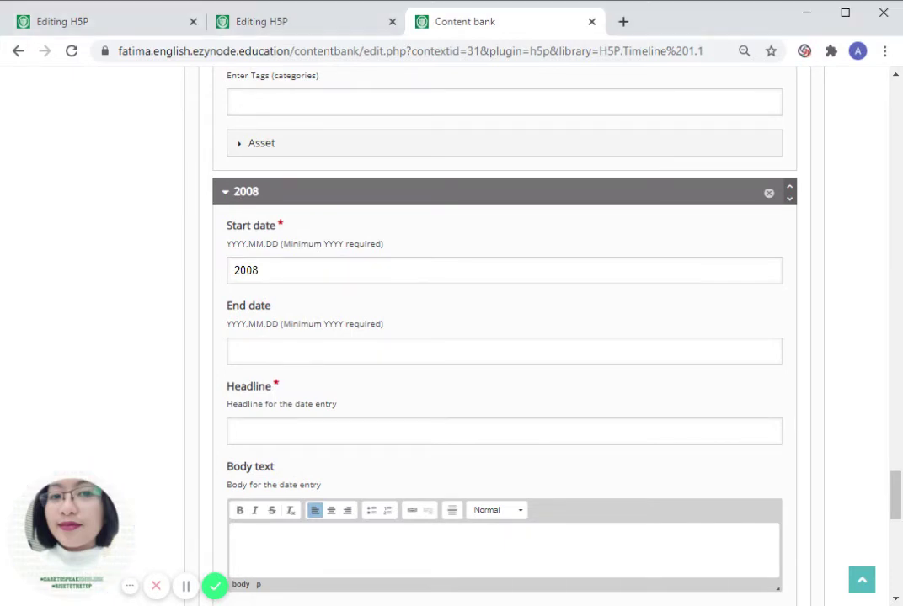
{"action": "left_click", "coordinate": [252, 431]}
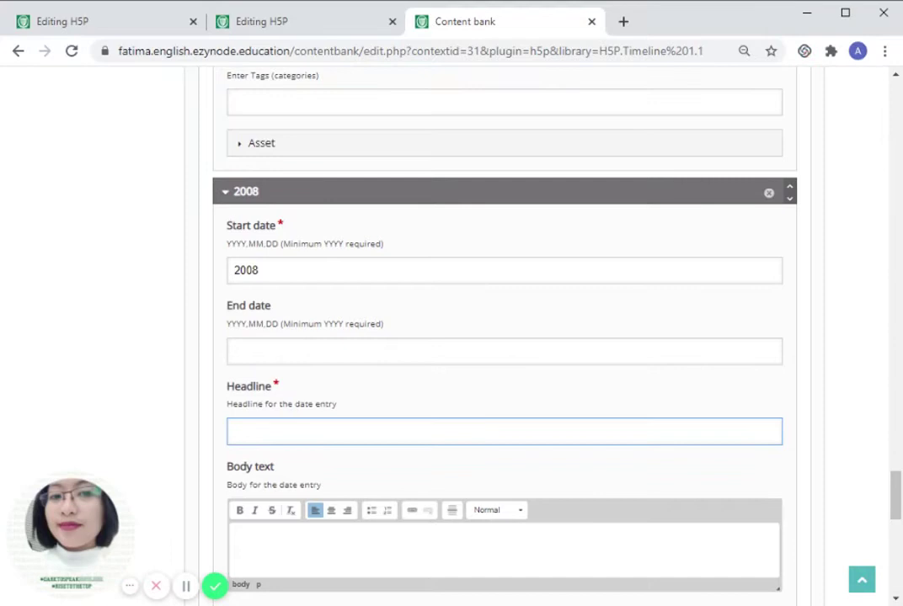
{"action": "type", "text": "hulu OPENS"}
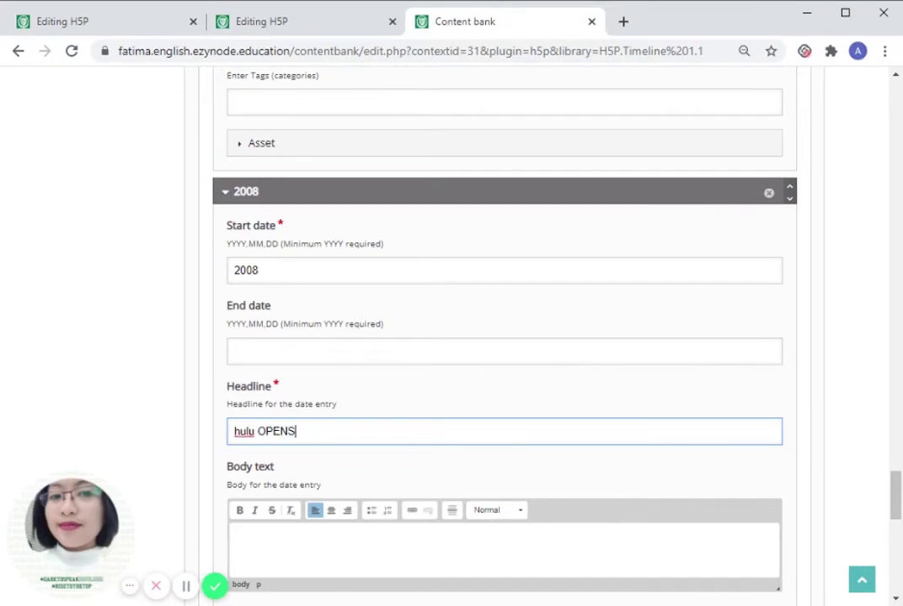
{"action": "key", "text": "BackSpace"}
{"action": "key", "text": "BackSpace"}
{"action": "key", "text": "BackSpace"}
{"action": "key", "text": "BackSpace"}
{"action": "key", "text": "BackSpace"}
{"action": "type", "text": "ope"}
{"action": "key", "text": "BackSpace"}
{"action": "key", "text": "BackSpace"}
{"action": "key", "text": "BackSpace"}
{"action": "key", "text": "BackSpace"}
{"action": "key", "text": "BackSpace"}
{"action": "key", "text": "BackSpace"}
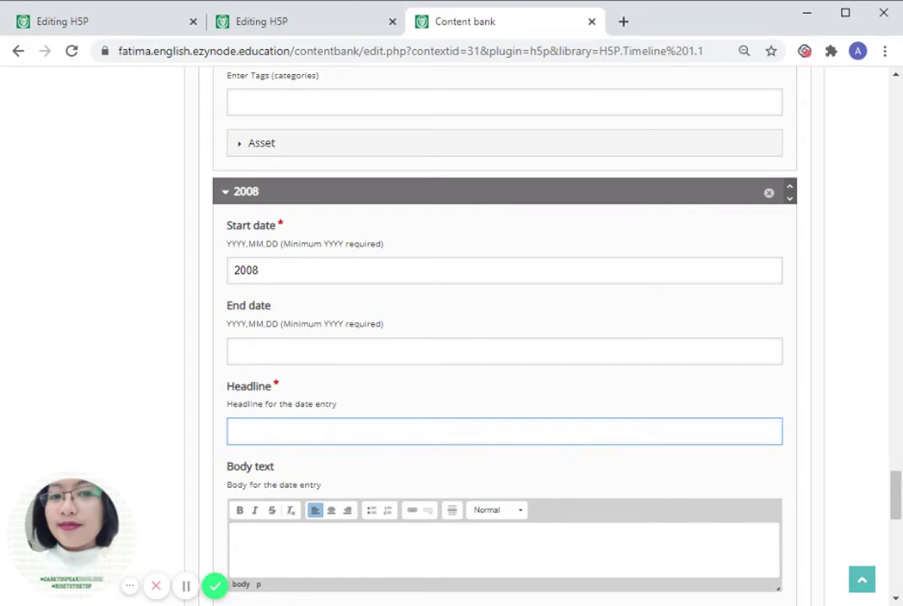
Step: Enter HULU OPENS TO PUBLIC as the headline of the 2008 entry
{"action": "type", "text": "HULU OPN"}
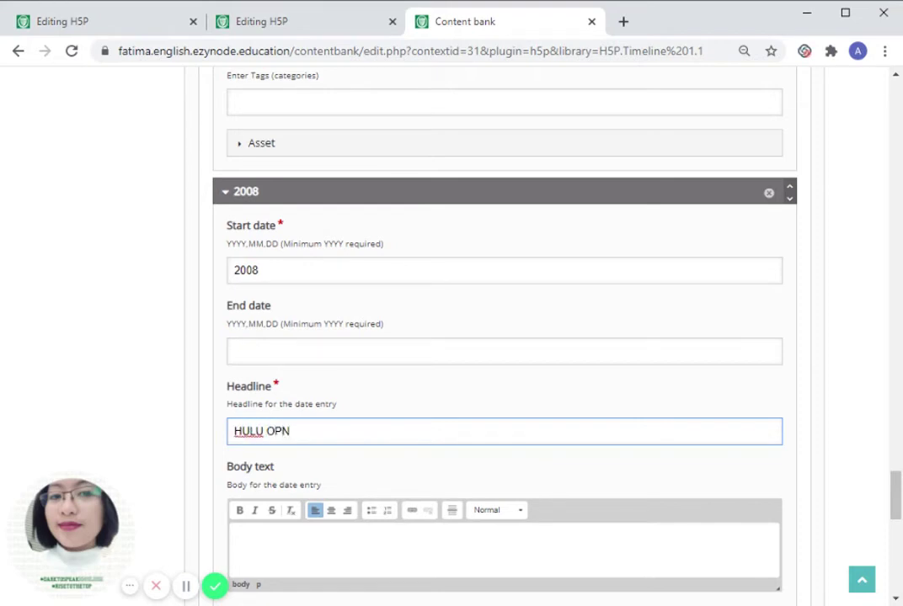
{"action": "key", "text": "BackSpace"}
{"action": "type", "text": "ENS TO PUBLIC"}
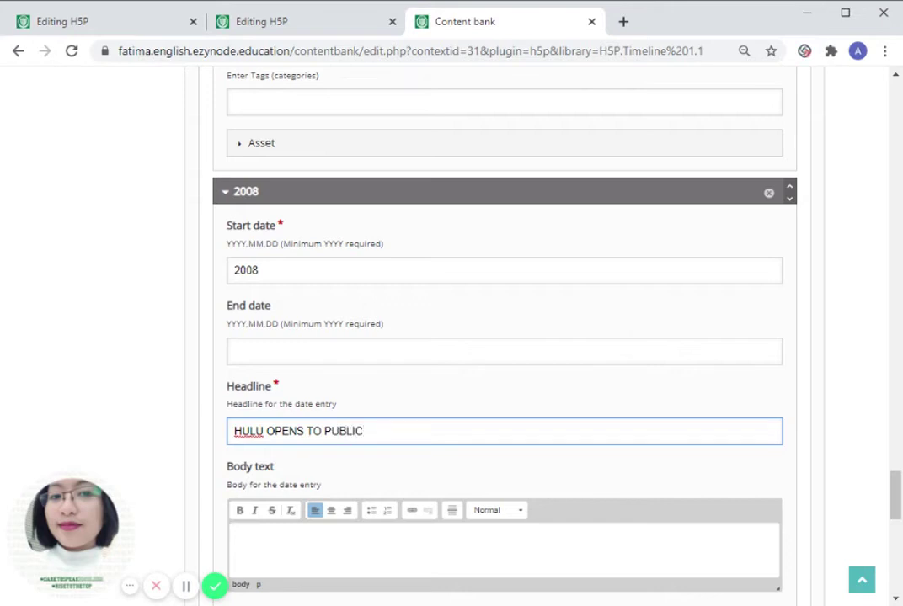
Step: Add an eighth date entry with the start date 2009 and the headline WINDOWS 7 LAUNCHES
{"action": "scroll", "coordinate": [330, 459], "scroll_direction": "down", "scroll_amount": 6}
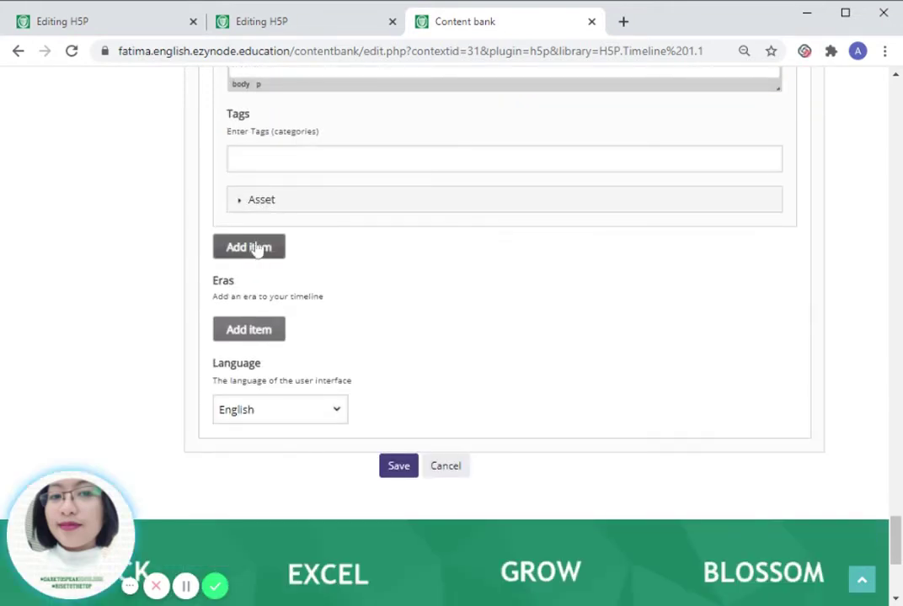
{"action": "left_click", "coordinate": [252, 247]}
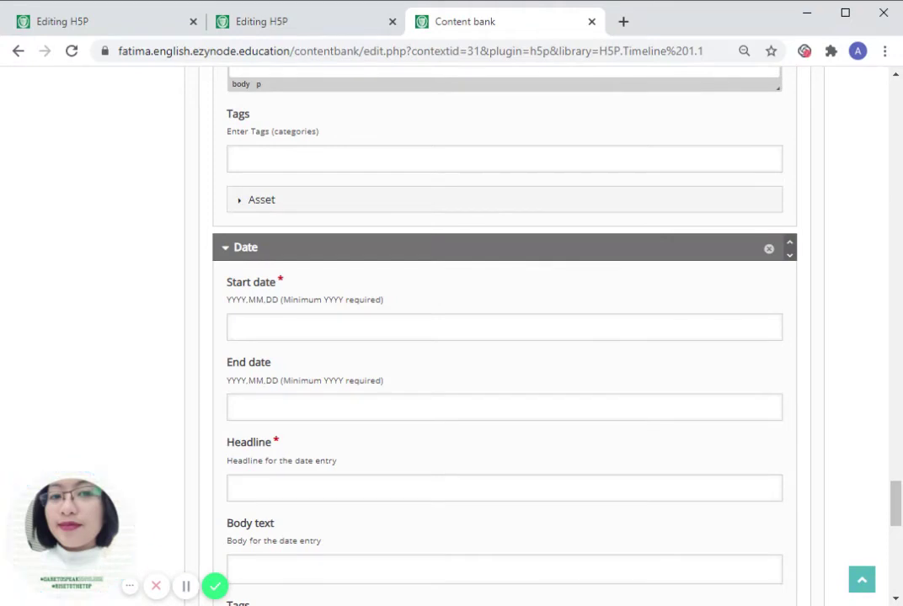
{"action": "left_click", "coordinate": [252, 327]}
{"action": "type", "text": "2"}
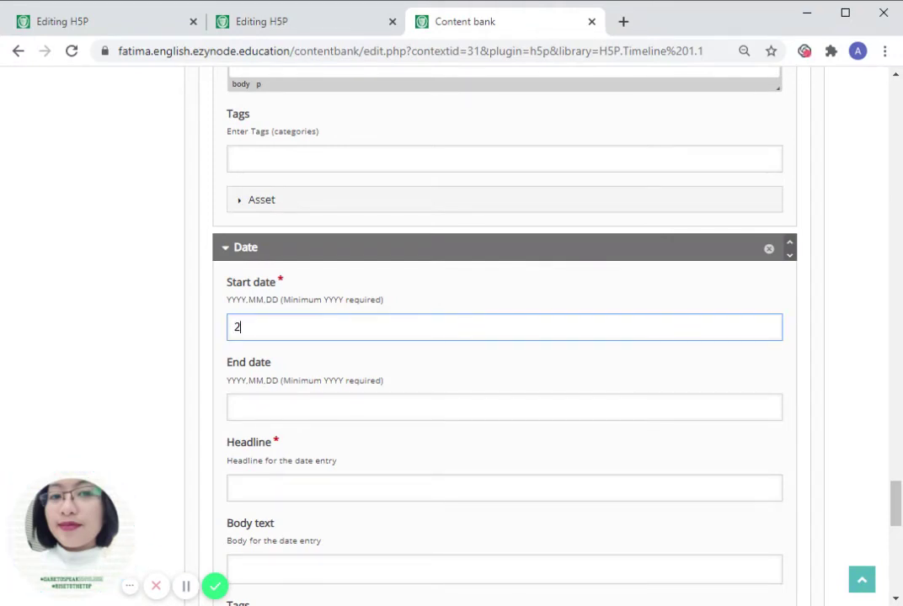
{"action": "type", "text": "009"}
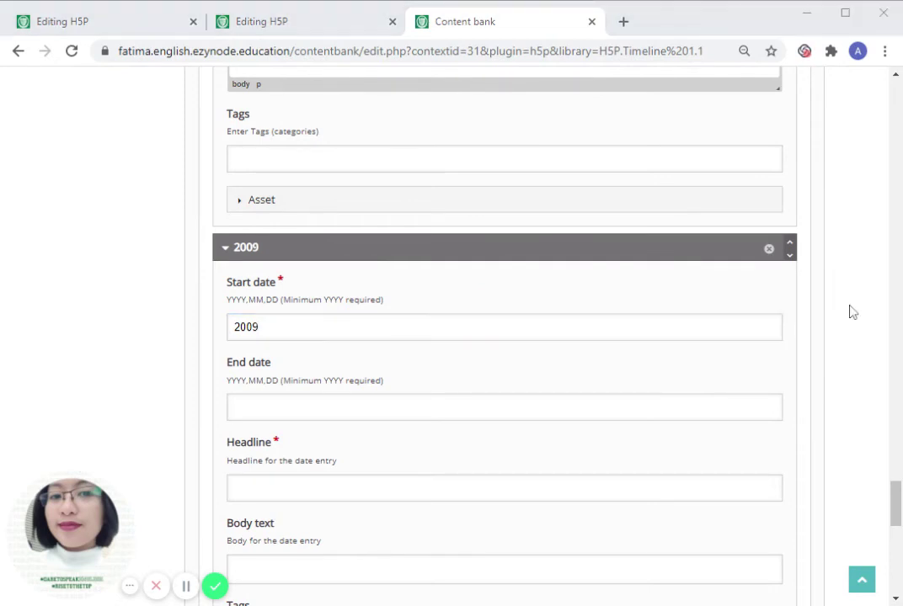
{"action": "left_click", "coordinate": [504, 327]}
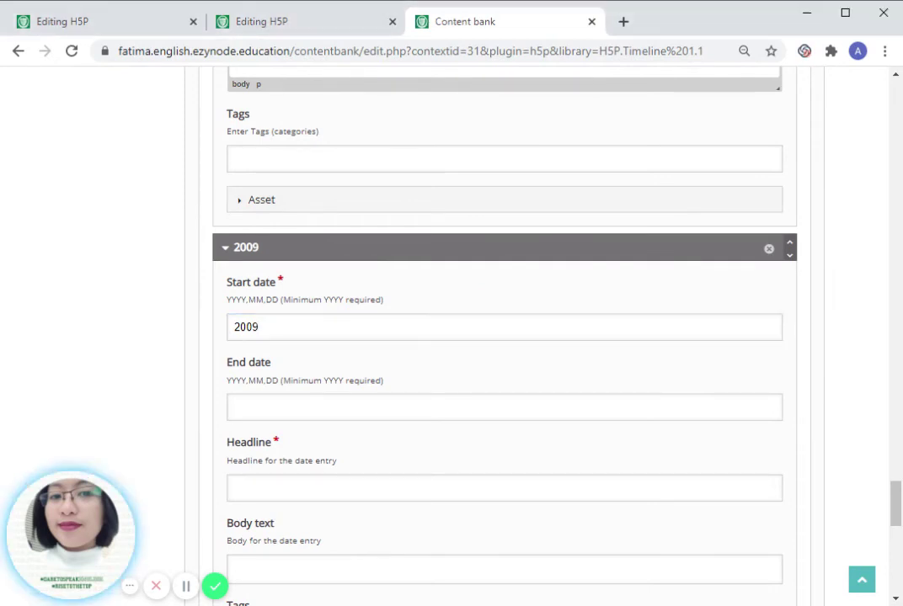
{"action": "left_click", "coordinate": [235, 489]}
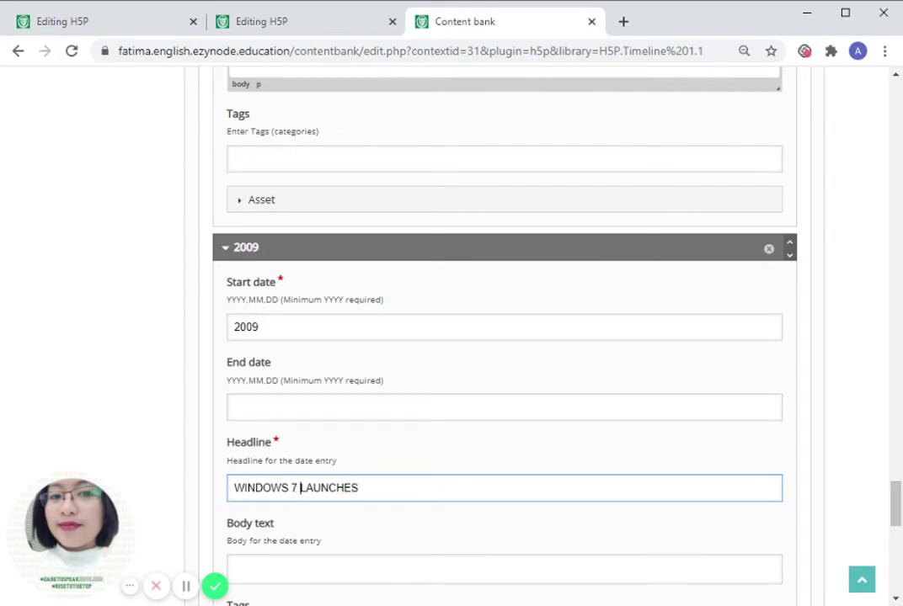
Step: Add a ninth date entry to the timeline with the start date 2010
{"action": "scroll", "coordinate": [409, 467], "scroll_direction": "down", "scroll_amount": 2}
{"action": "scroll", "coordinate": [326, 445], "scroll_direction": "up", "scroll_amount": 1}
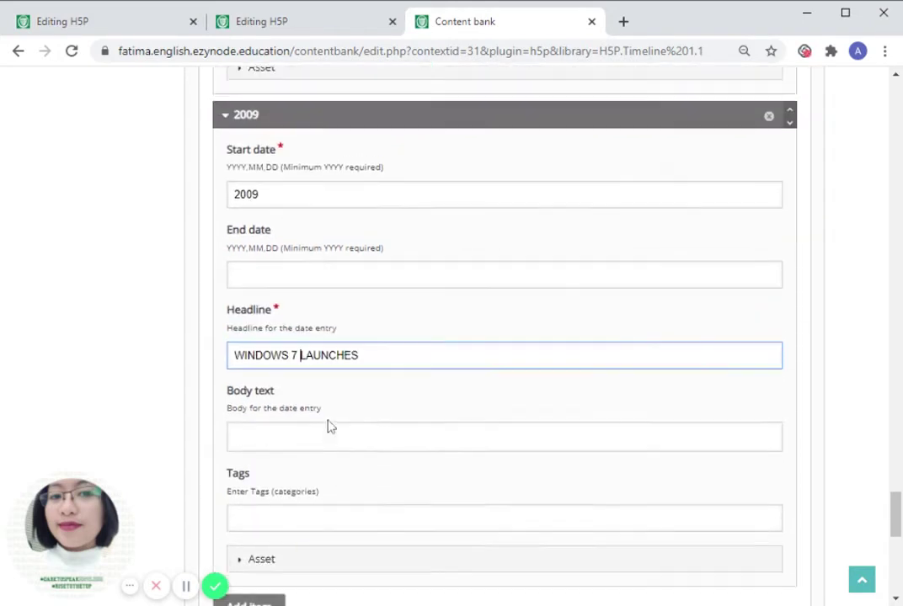
{"action": "scroll", "coordinate": [329, 426], "scroll_direction": "down", "scroll_amount": 3}
{"action": "left_click", "coordinate": [221, 337]}
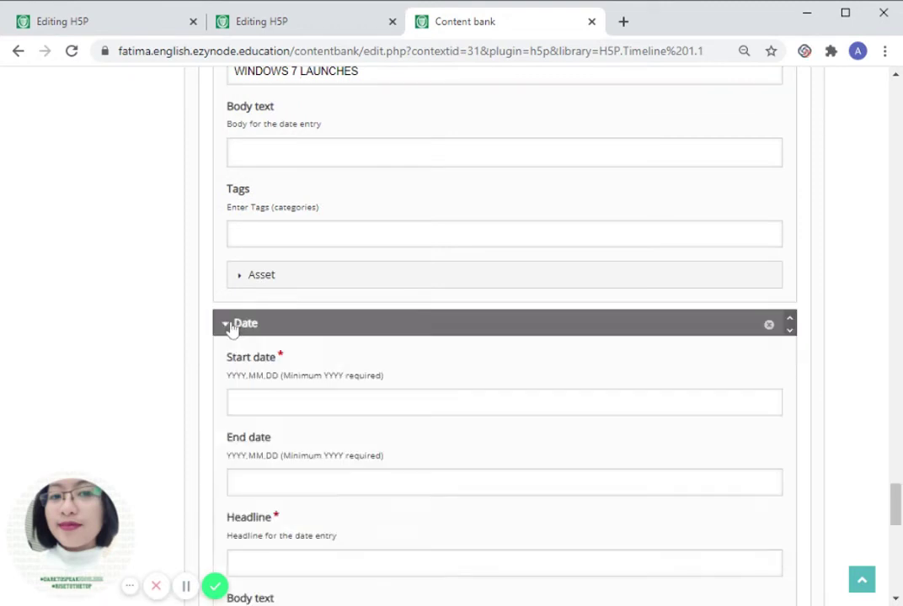
{"action": "left_click", "coordinate": [262, 401]}
{"action": "type", "text": "2010"}
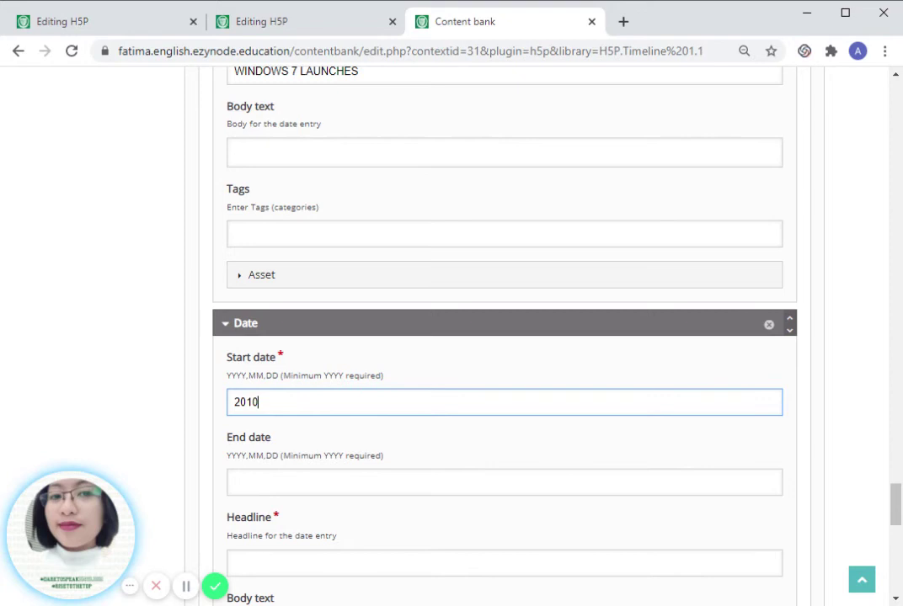
Step: Enter OFFICE 2010 DEBUTS as the headline of the 2010 entry
{"action": "scroll", "coordinate": [259, 522], "scroll_direction": "down", "scroll_amount": 1}
{"action": "left_click", "coordinate": [284, 480]}
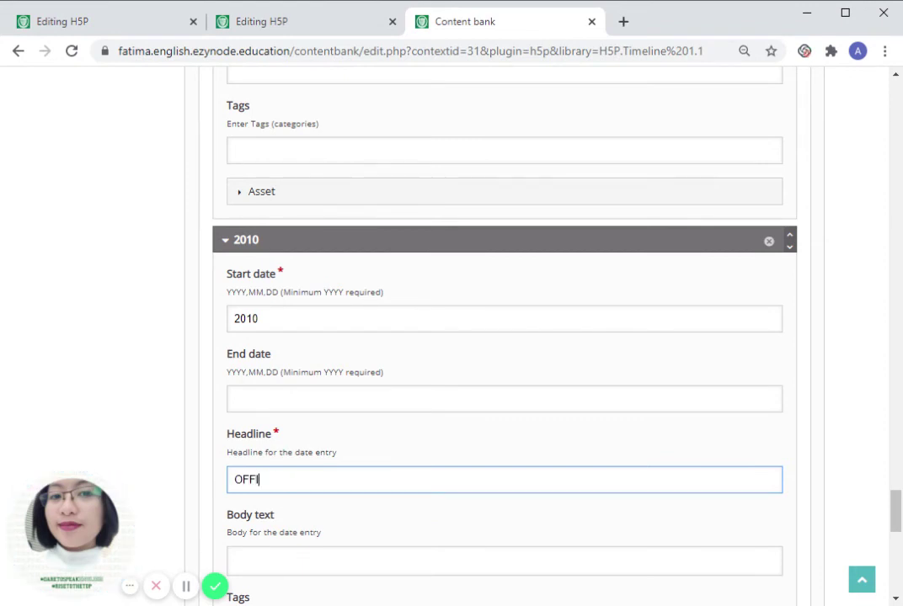
{"action": "type", "text": "OFFICE 2010 "}
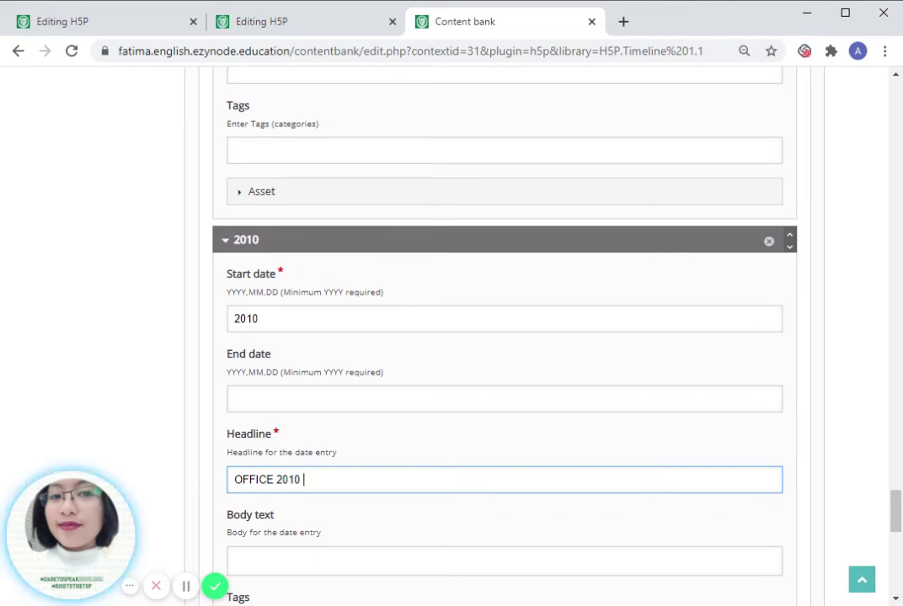
{"action": "type", "text": "DBUTS"}
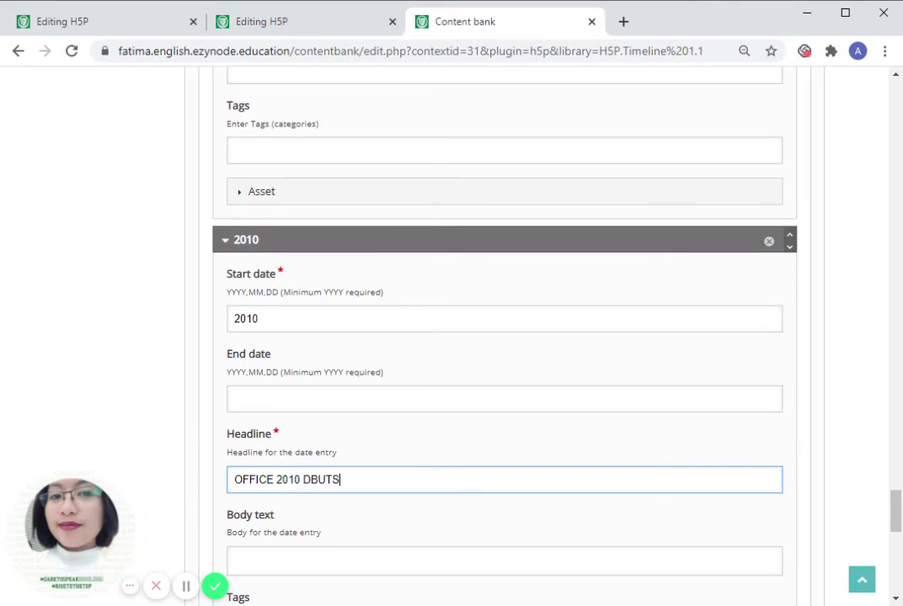
{"action": "key", "text": "Left"}
{"action": "key", "text": "Left"}
{"action": "type", "text": "E"}
Step: Review the start dates and headlines of the 2007 to 2010 timeline entries
{"action": "scroll", "coordinate": [375, 434], "scroll_direction": "down", "scroll_amount": 4}
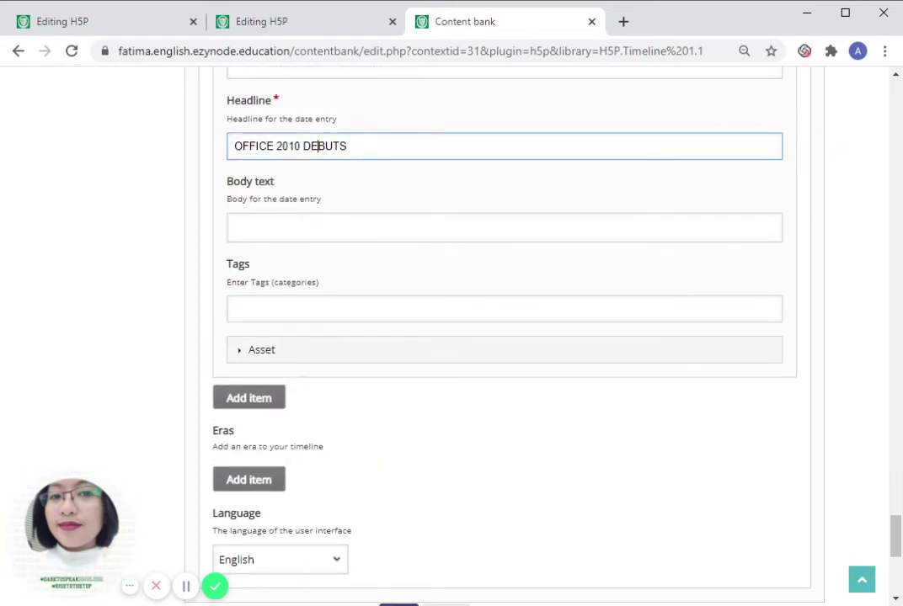
{"action": "scroll", "coordinate": [338, 253], "scroll_direction": "up", "scroll_amount": 1}
{"action": "scroll", "coordinate": [338, 252], "scroll_direction": "up", "scroll_amount": 3}
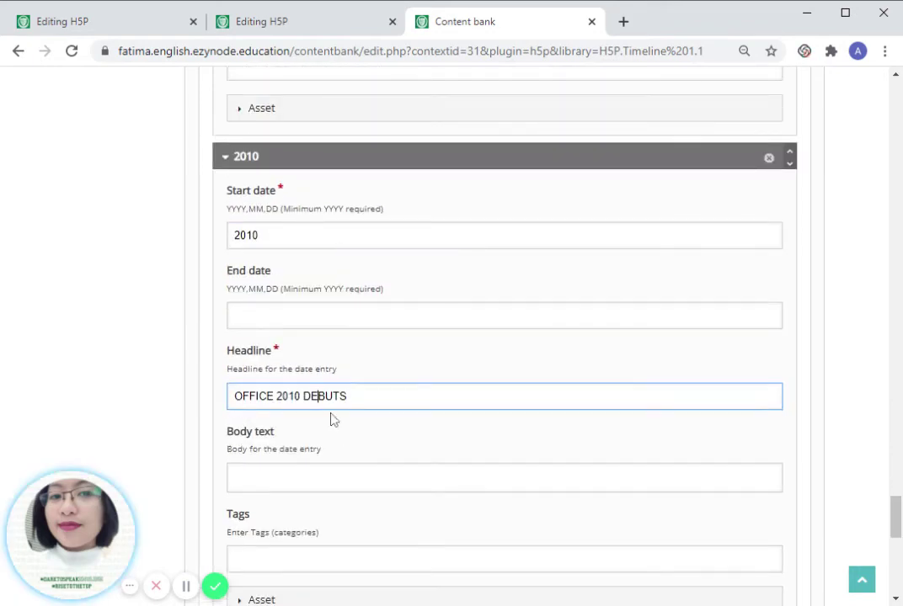
{"action": "scroll", "coordinate": [332, 419], "scroll_direction": "up", "scroll_amount": 4}
{"action": "scroll", "coordinate": [350, 377], "scroll_direction": "up", "scroll_amount": 10}
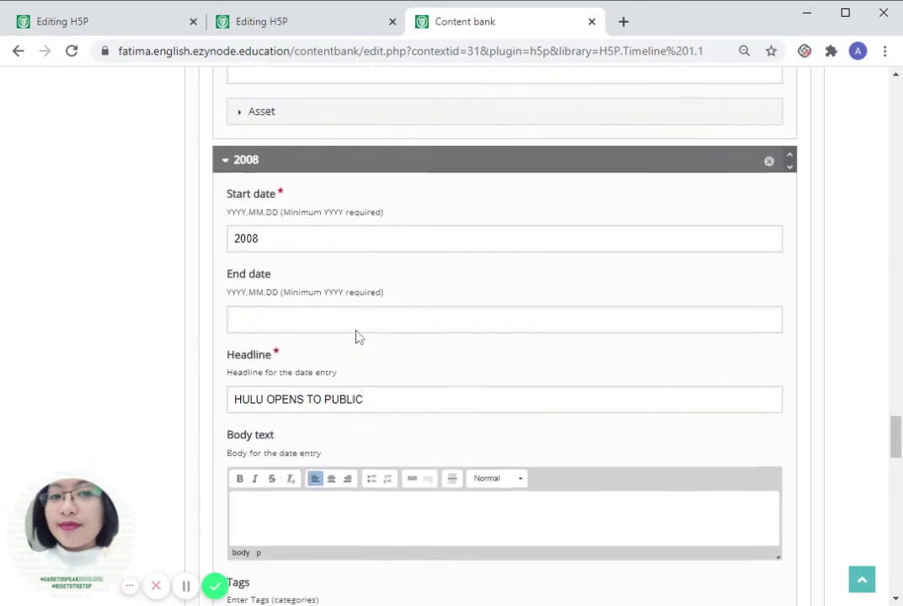
{"action": "scroll", "coordinate": [413, 387], "scroll_direction": "up", "scroll_amount": 4}
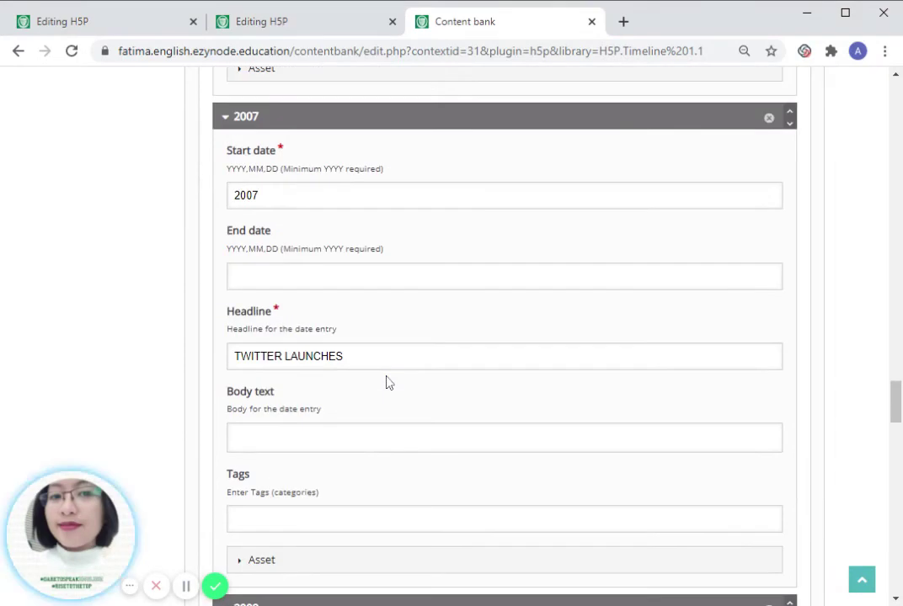
{"action": "scroll", "coordinate": [429, 354], "scroll_direction": "down", "scroll_amount": 6}
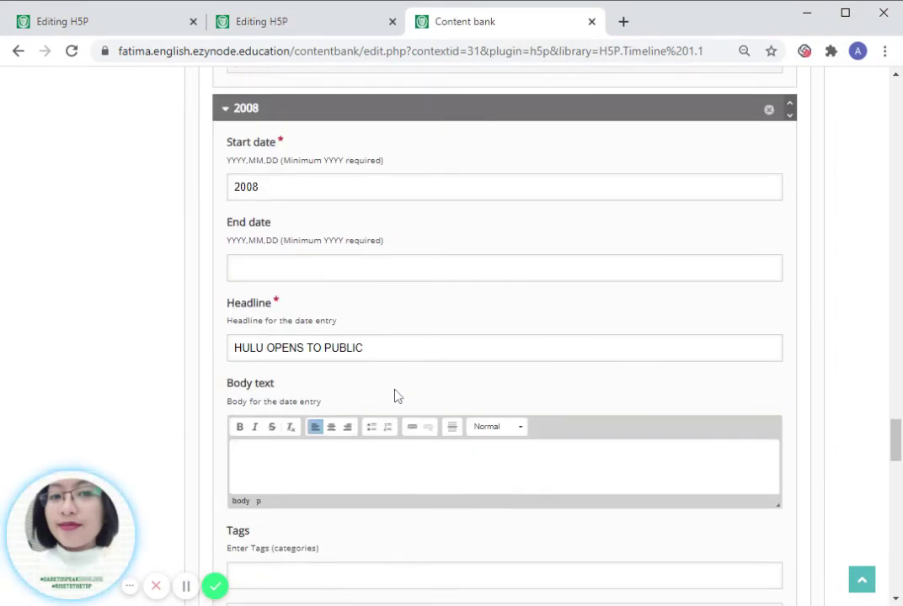
{"action": "scroll", "coordinate": [395, 395], "scroll_direction": "down", "scroll_amount": 5}
{"action": "scroll", "coordinate": [427, 409], "scroll_direction": "down", "scroll_amount": 3}
{"action": "scroll", "coordinate": [539, 453], "scroll_direction": "down", "scroll_amount": 8}
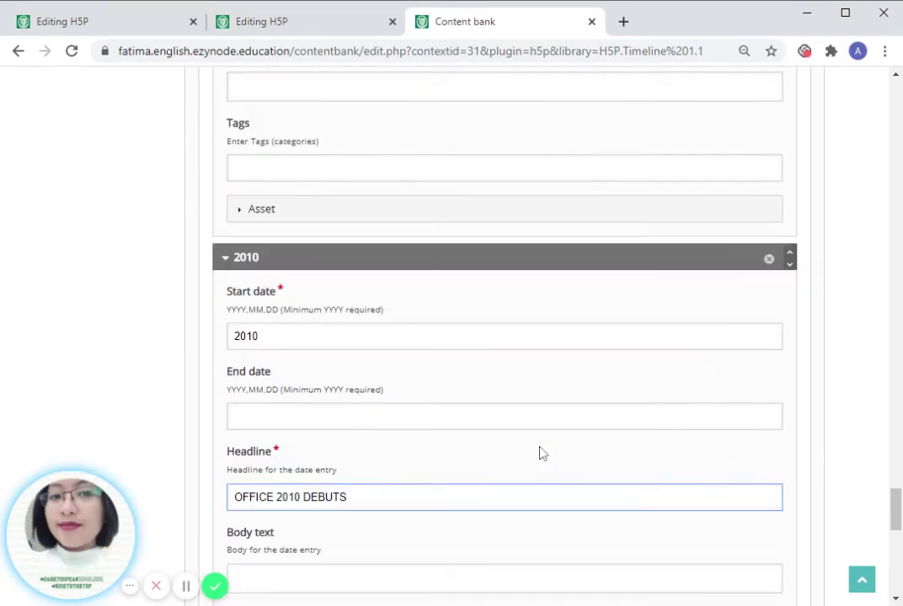
Step: Save the timeline to the content bank and view its preview
{"action": "scroll", "coordinate": [463, 337], "scroll_direction": "down", "scroll_amount": 4}
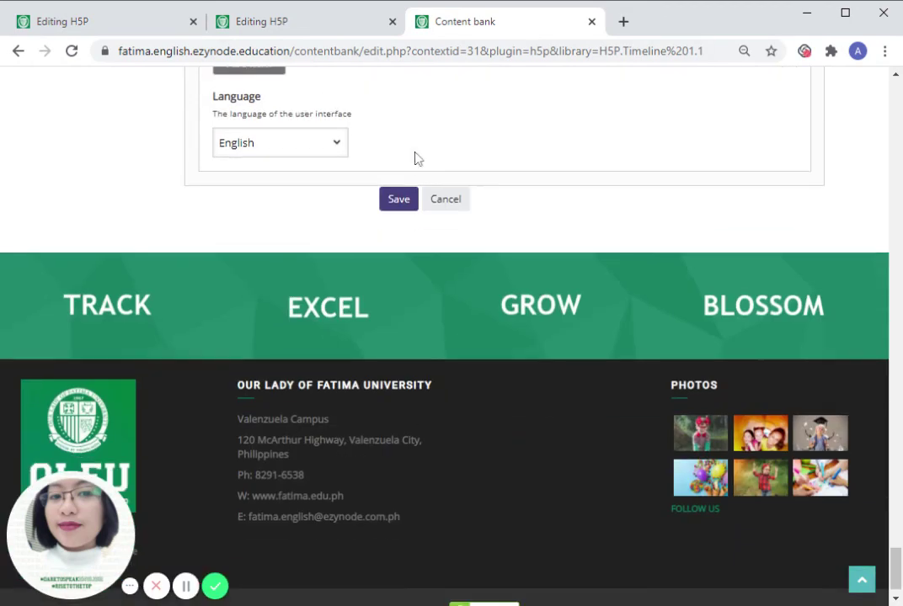
{"action": "left_click", "coordinate": [402, 203]}
{"action": "scroll", "coordinate": [393, 221], "scroll_direction": "up", "scroll_amount": 3}
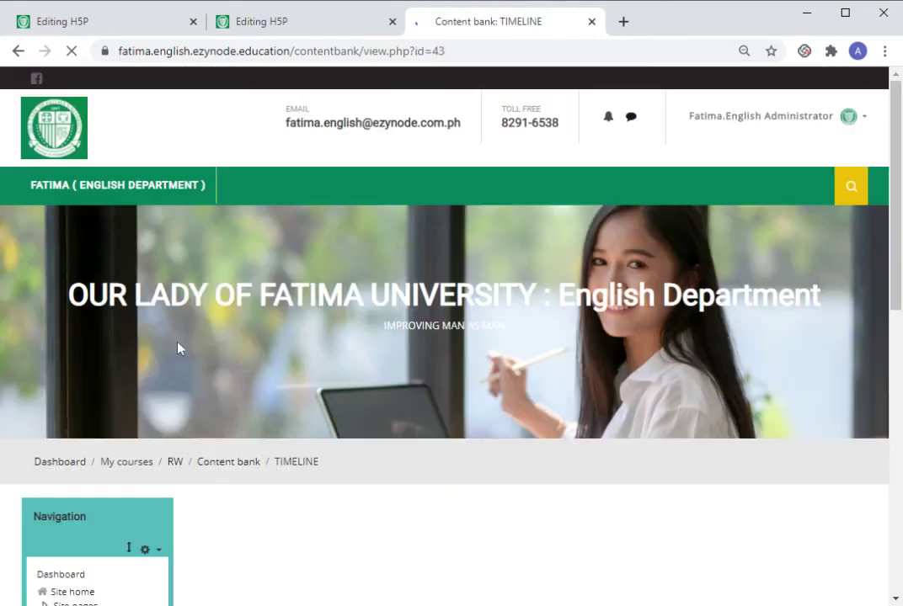
{"action": "scroll", "coordinate": [427, 355], "scroll_direction": "down", "scroll_amount": 3}
{"action": "scroll", "coordinate": [427, 356], "scroll_direction": "down", "scroll_amount": 2}
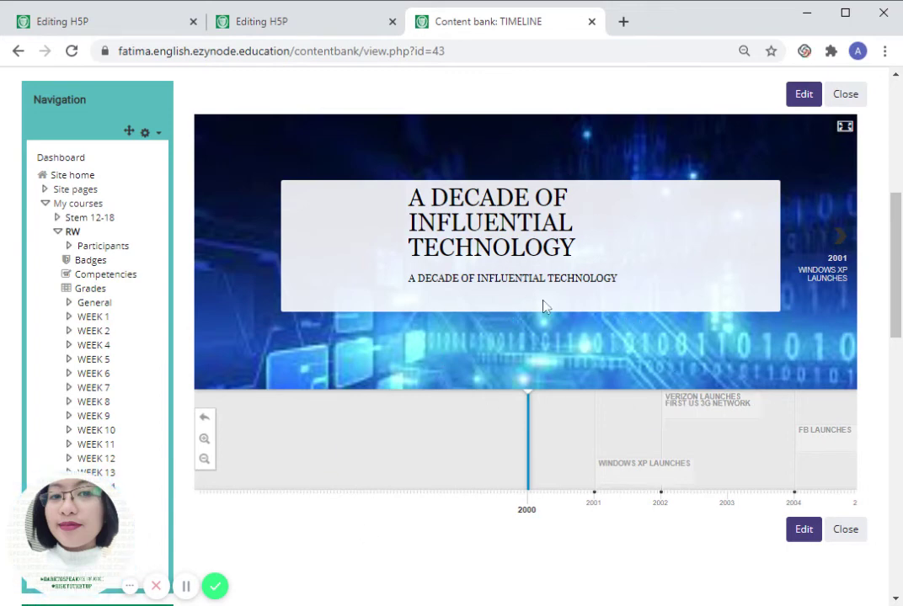
Step: Return to the RW course and start adding a new H5P activity to the WEEK 2 section
{"action": "scroll", "coordinate": [543, 305], "scroll_direction": "up", "scroll_amount": 1}
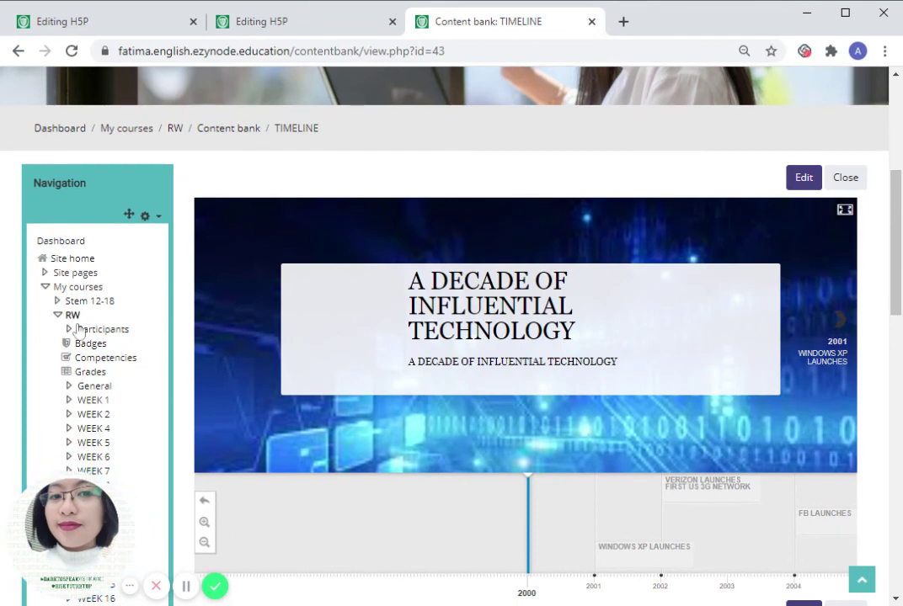
{"action": "left_click", "coordinate": [71, 316]}
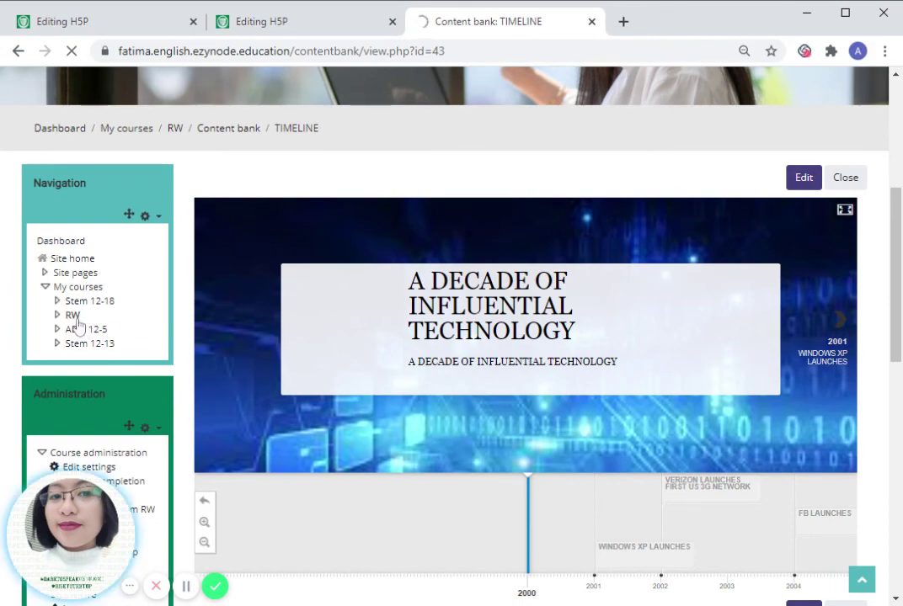
{"action": "scroll", "coordinate": [683, 506], "scroll_direction": "down", "scroll_amount": 10}
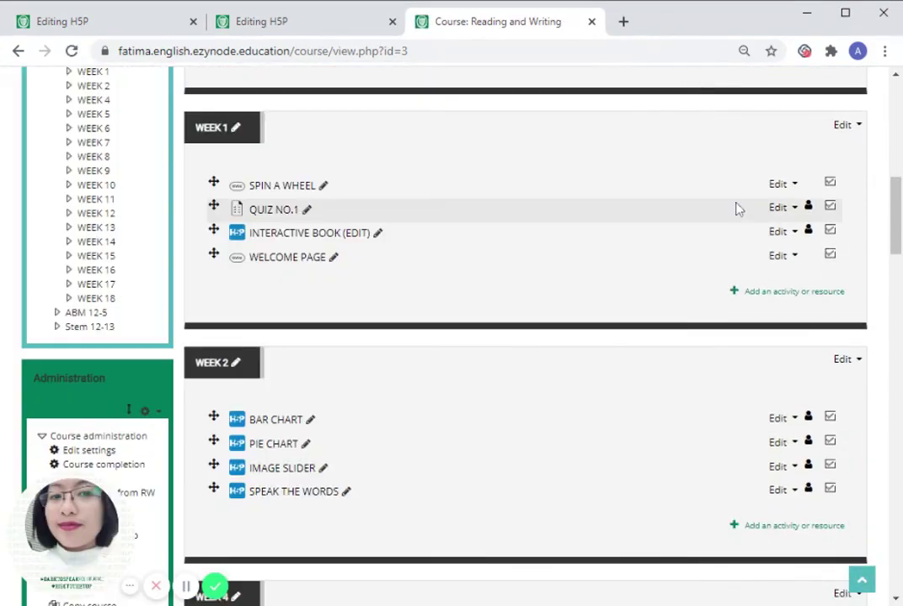
{"action": "scroll", "coordinate": [539, 269], "scroll_direction": "down", "scroll_amount": 2}
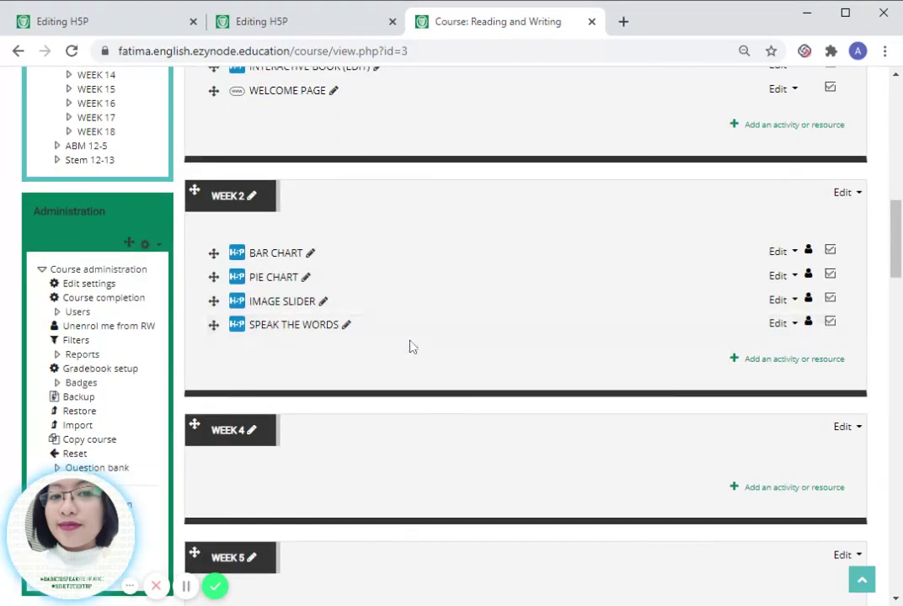
{"action": "left_click", "coordinate": [754, 362]}
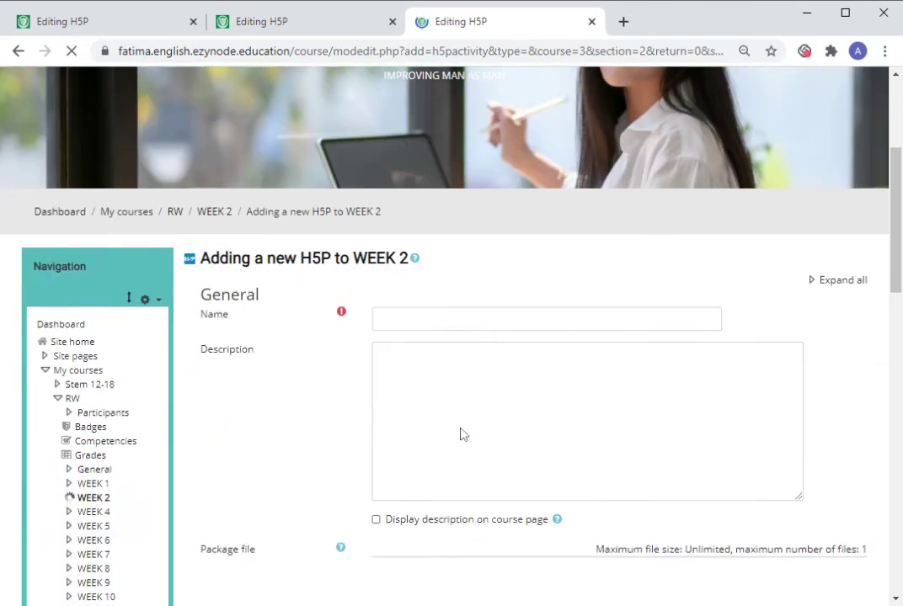
{"action": "scroll", "coordinate": [477, 421], "scroll_direction": "down", "scroll_amount": 5}
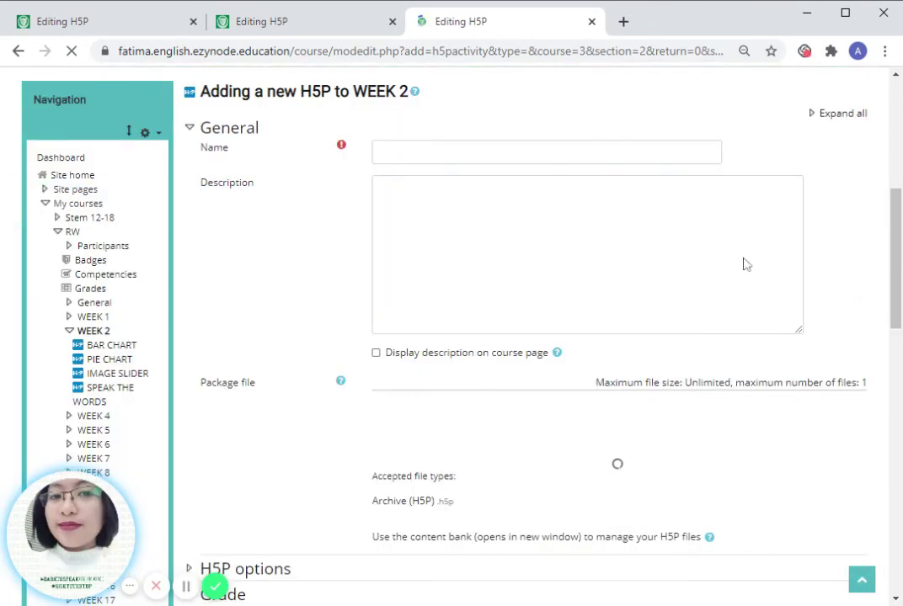
Step: Attach a copy of the TIMELINE file from the content bank as the package file of the new H5P activity
{"action": "scroll", "coordinate": [660, 315], "scroll_direction": "down", "scroll_amount": 5}
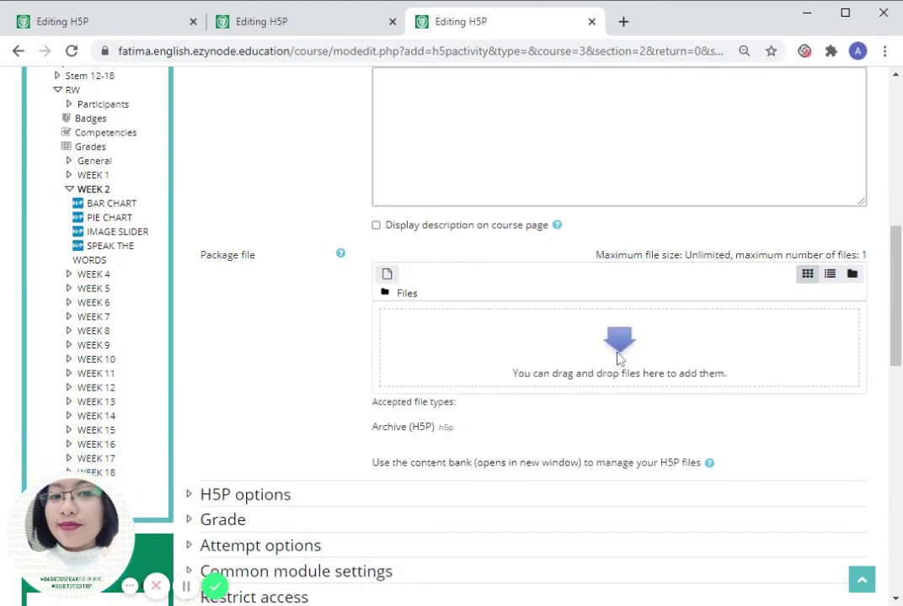
{"action": "left_click", "coordinate": [619, 347]}
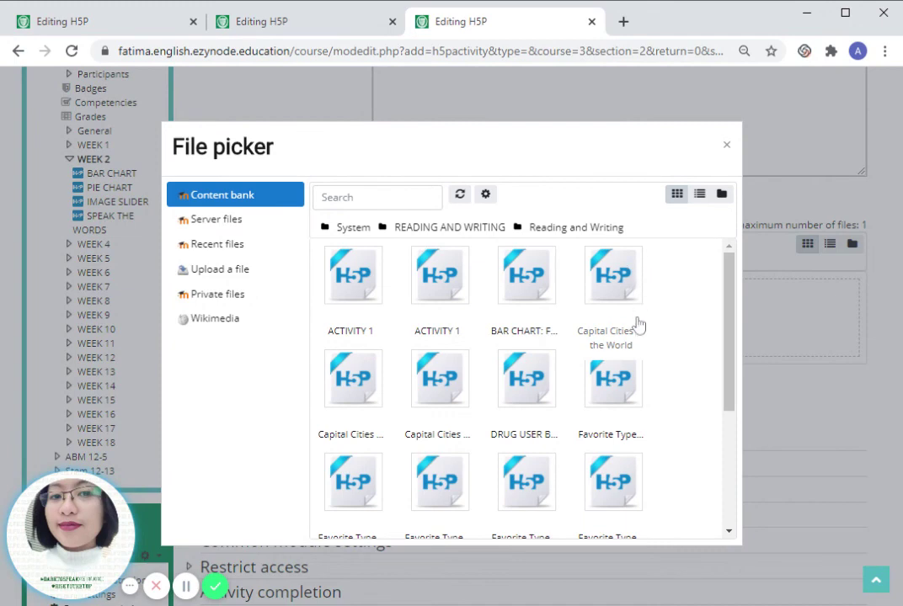
{"action": "scroll", "coordinate": [637, 337], "scroll_direction": "down", "scroll_amount": 4}
{"action": "left_click", "coordinate": [353, 472]}
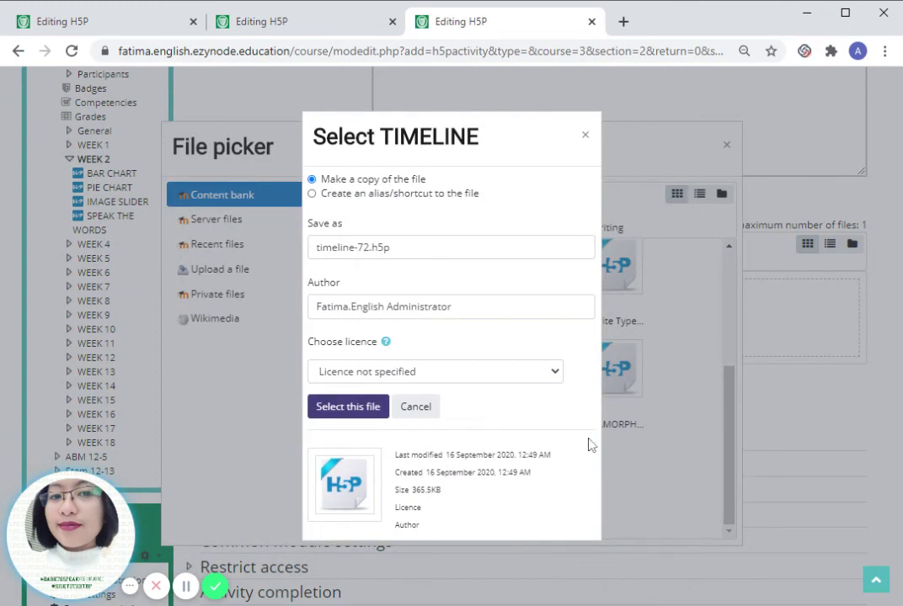
{"action": "left_click", "coordinate": [360, 408]}
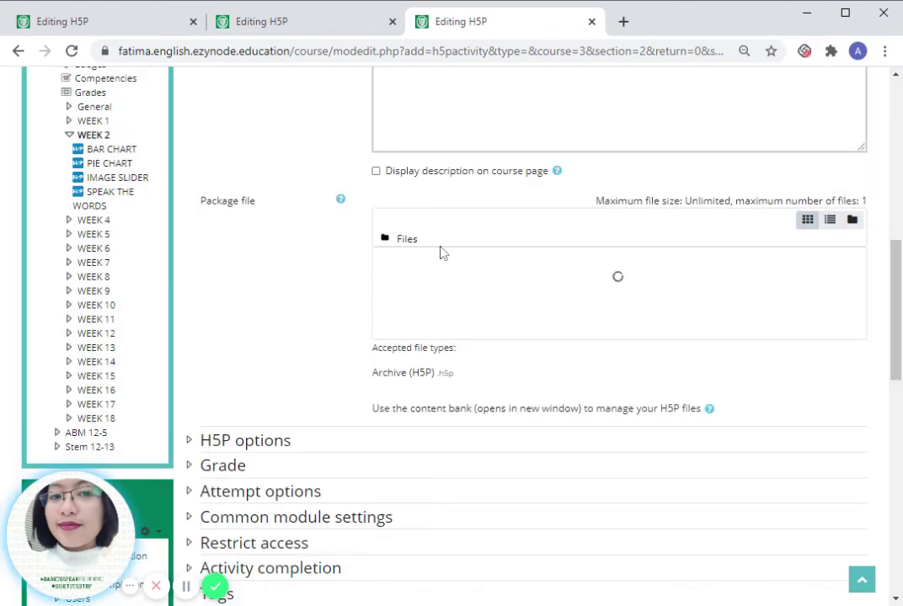
Step: Name the new H5P activity TIMELINE
{"action": "scroll", "coordinate": [381, 286], "scroll_direction": "up", "scroll_amount": 5}
{"action": "left_click", "coordinate": [411, 290]}
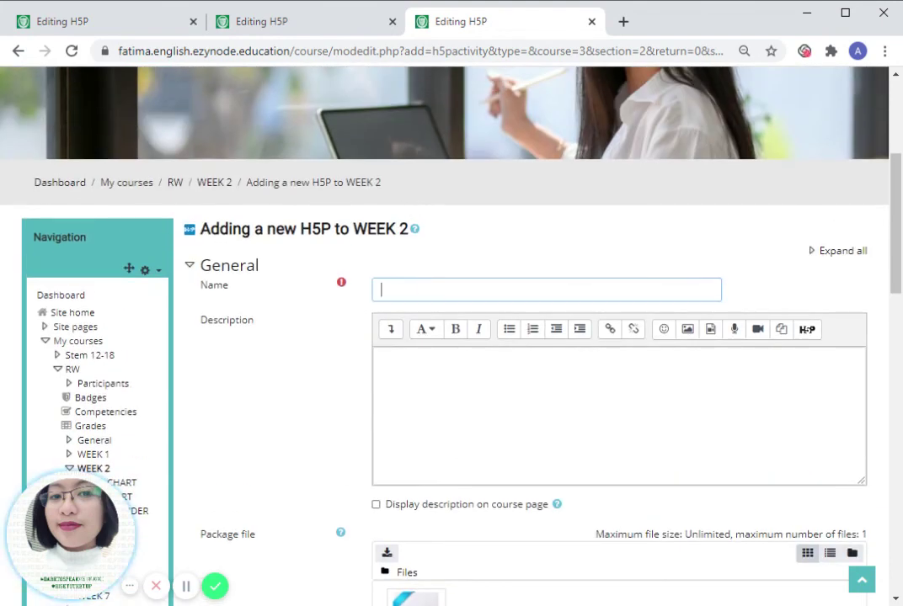
{"action": "type", "text": "TIME"}
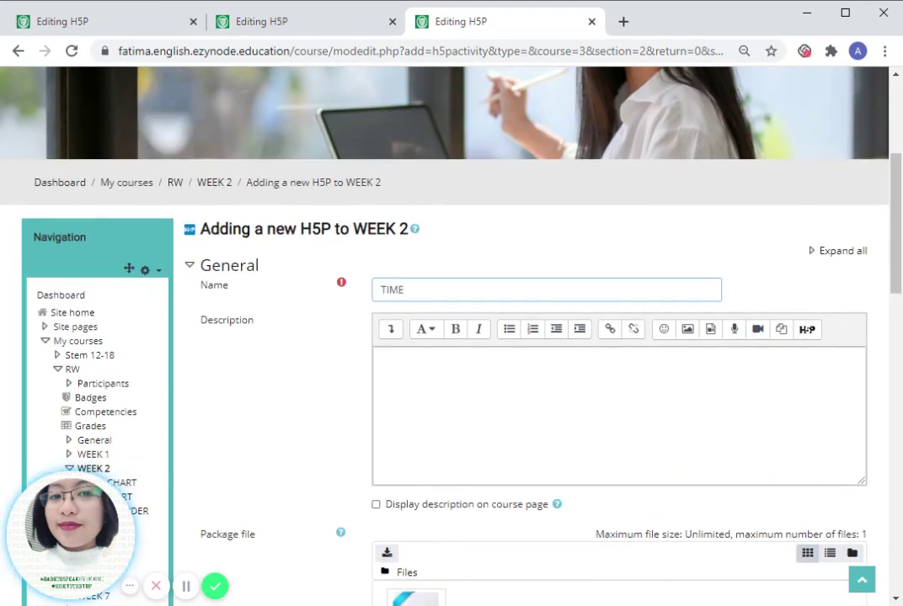
{"action": "type", "text": "LINE"}
Step: Enable the Embed button in the H5P options of the activity
{"action": "scroll", "coordinate": [362, 333], "scroll_direction": "down", "scroll_amount": 4}
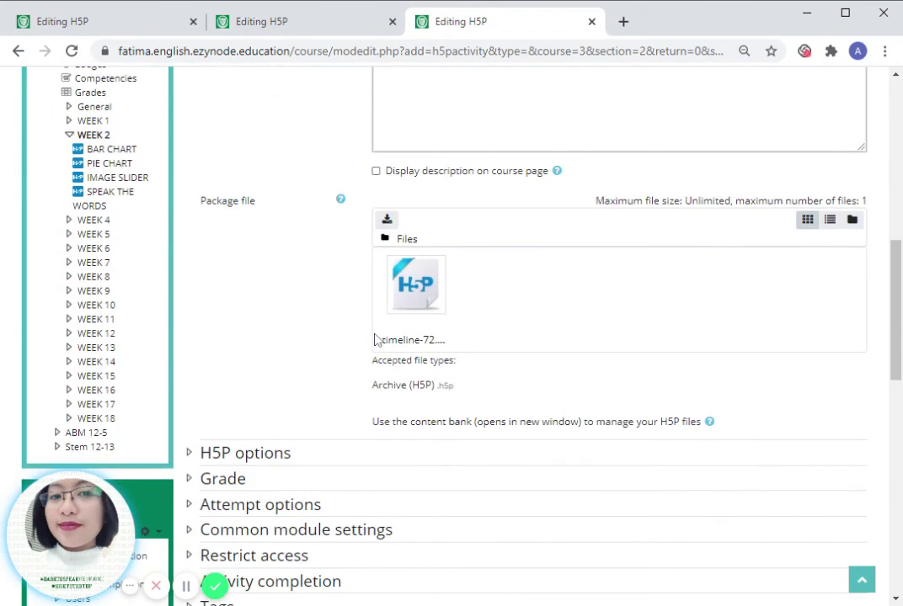
{"action": "left_click", "coordinate": [265, 456]}
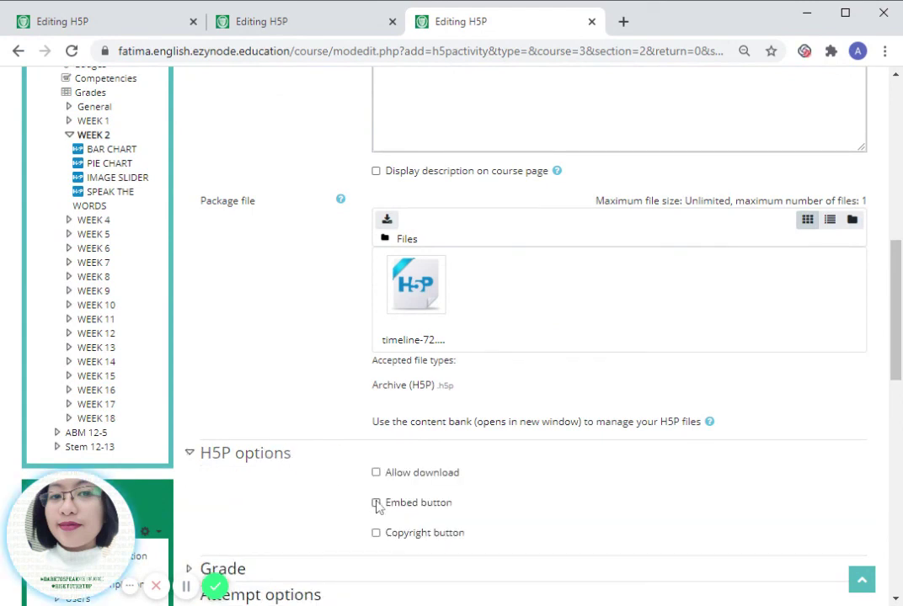
{"action": "left_click", "coordinate": [376, 504]}
Step: Set the activity's grade type to None, then save and display the activity
{"action": "scroll", "coordinate": [404, 478], "scroll_direction": "down", "scroll_amount": 2}
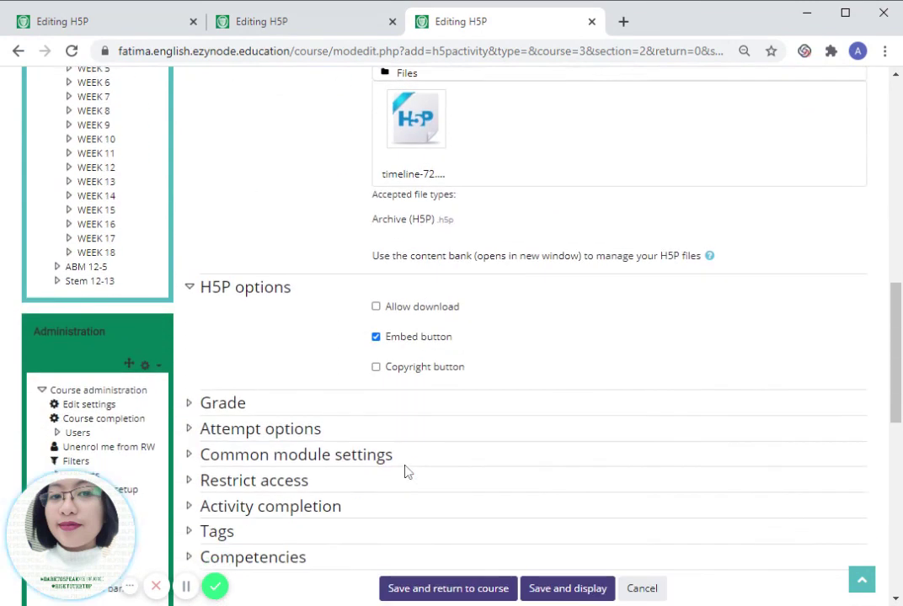
{"action": "left_click", "coordinate": [244, 411]}
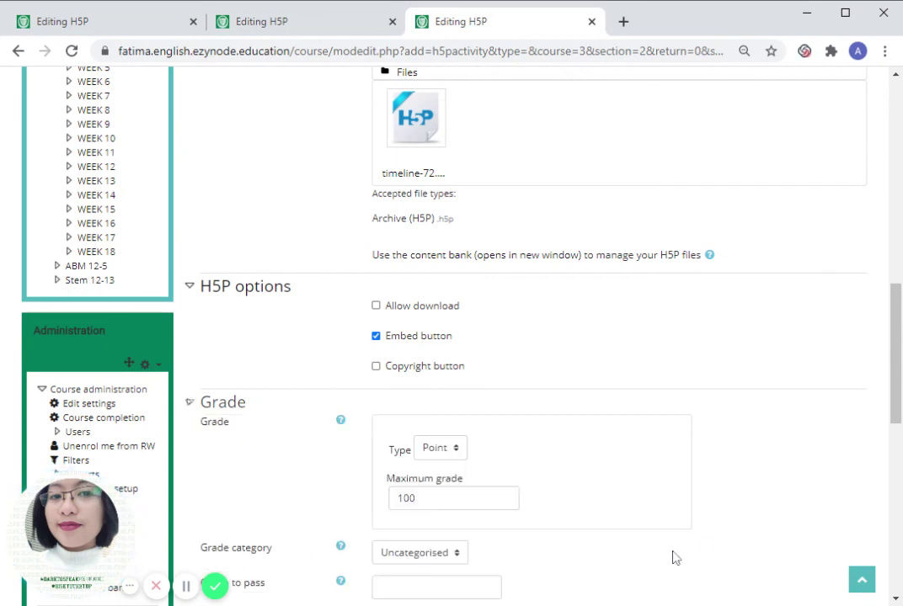
{"action": "left_click", "coordinate": [452, 467]}
{"action": "scroll", "coordinate": [464, 438], "scroll_direction": "down", "scroll_amount": 1}
{"action": "scroll", "coordinate": [336, 434], "scroll_direction": "down", "scroll_amount": 1}
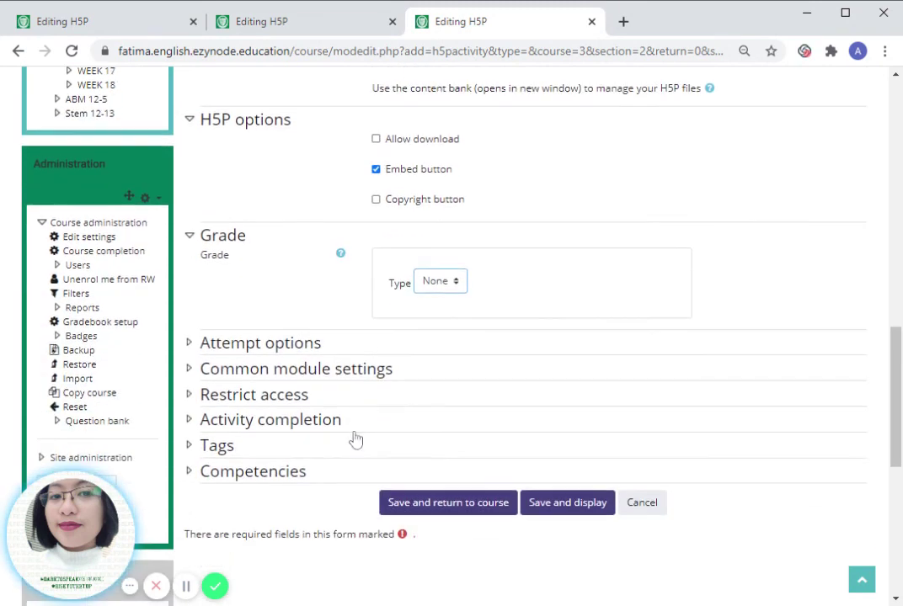
{"action": "left_click", "coordinate": [547, 502]}
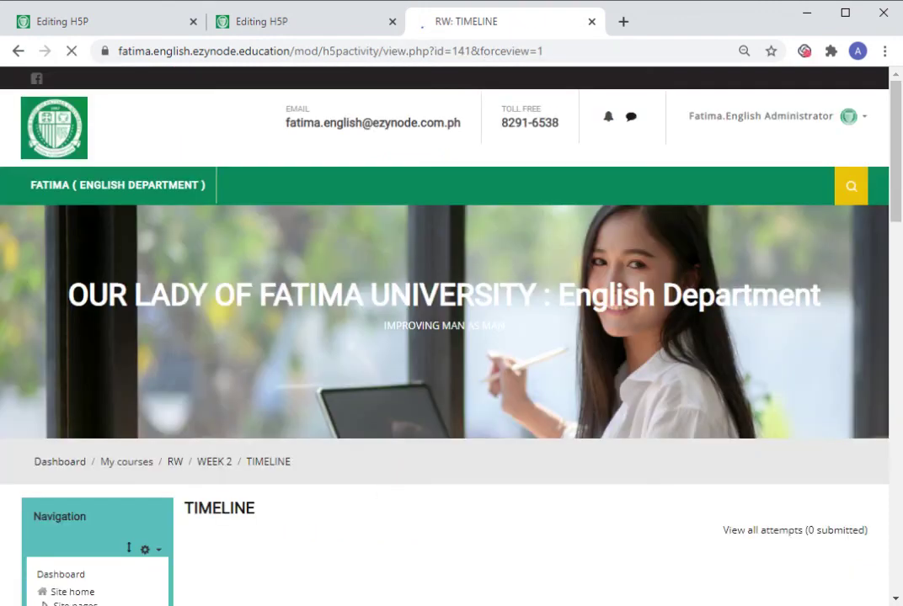
Step: View the published timeline activity and pan along its time axis to check the entries
{"action": "scroll", "coordinate": [552, 488], "scroll_direction": "down", "scroll_amount": 3}
{"action": "scroll", "coordinate": [563, 477], "scroll_direction": "down", "scroll_amount": 1}
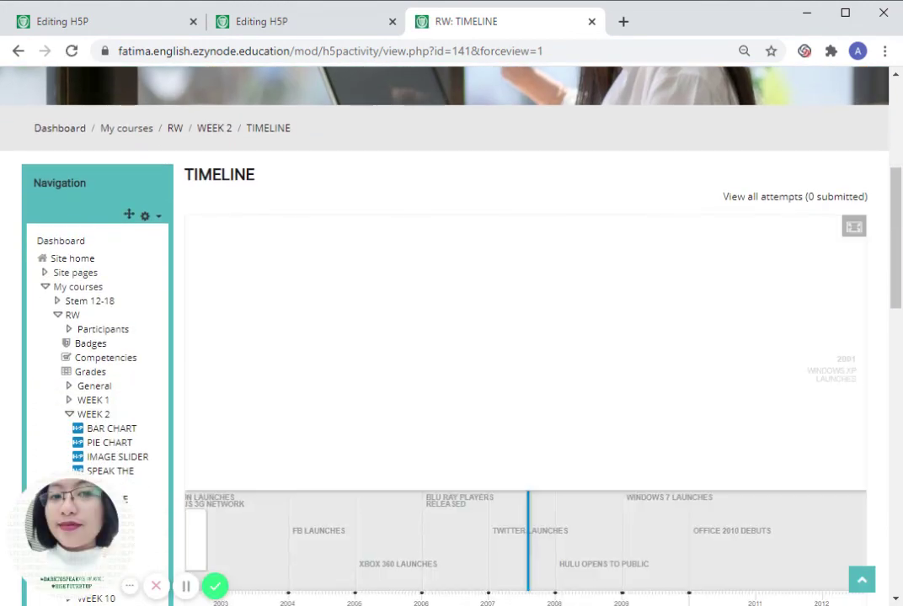
{"action": "scroll", "coordinate": [581, 451], "scroll_direction": "down", "scroll_amount": 2}
{"action": "left_click_drag", "start_coordinate": [711, 403], "coordinate": [133, 400]}
{"action": "left_click_drag", "start_coordinate": [758, 400], "coordinate": [781, 427]}
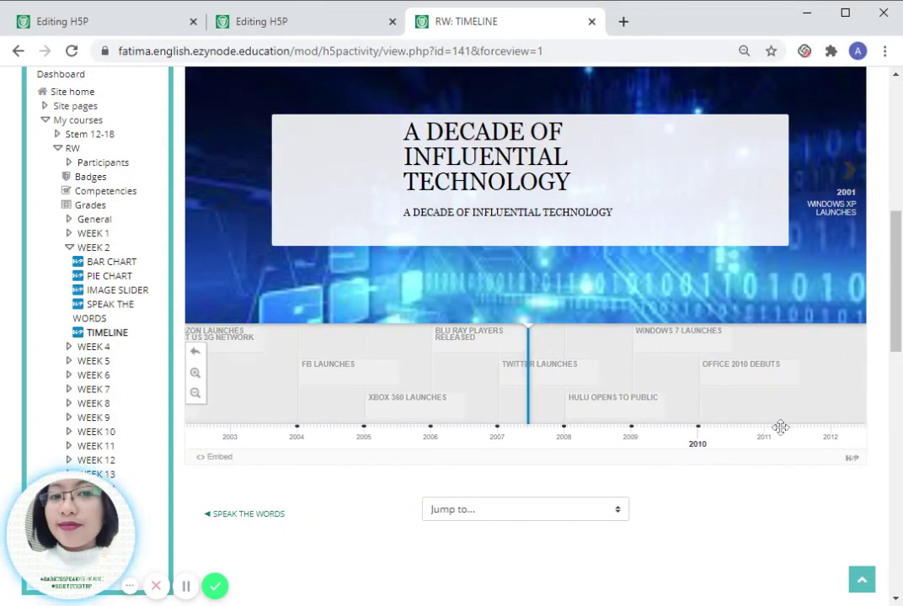